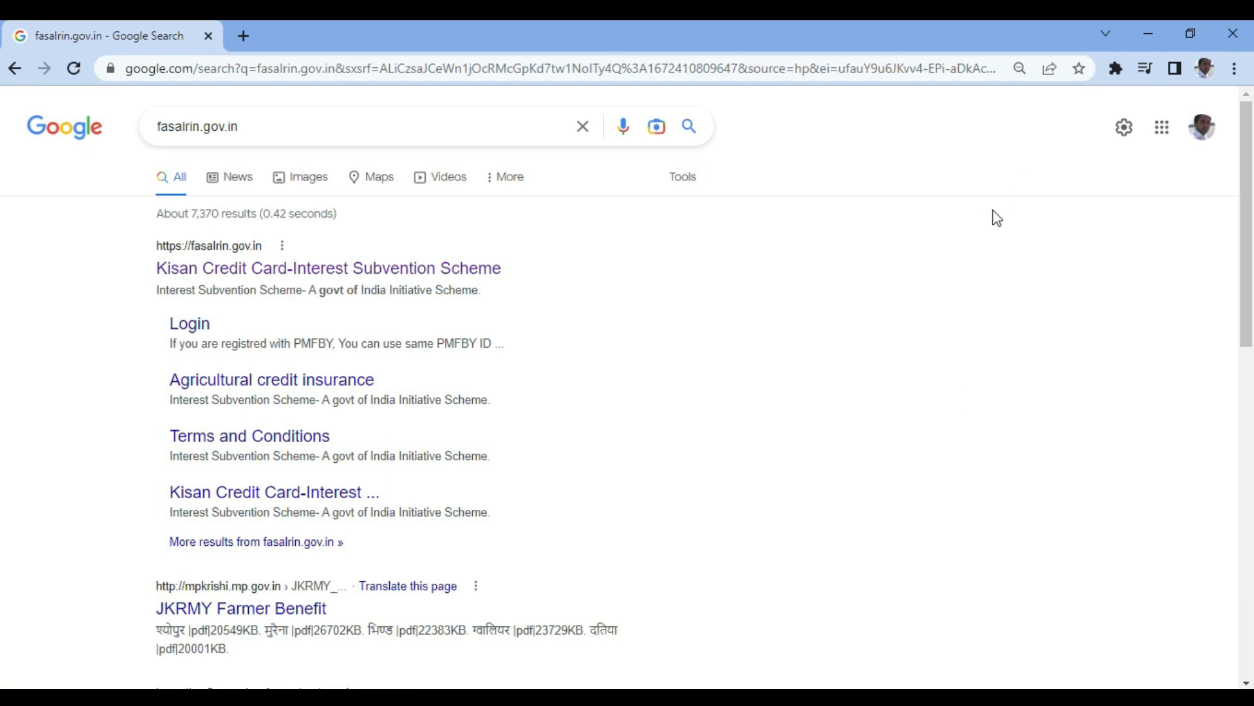
- Open the 'Kisan Credit Card-Interest Subvention Scheme' result for fasalrin.gov.in from Google Search
click(335, 269)
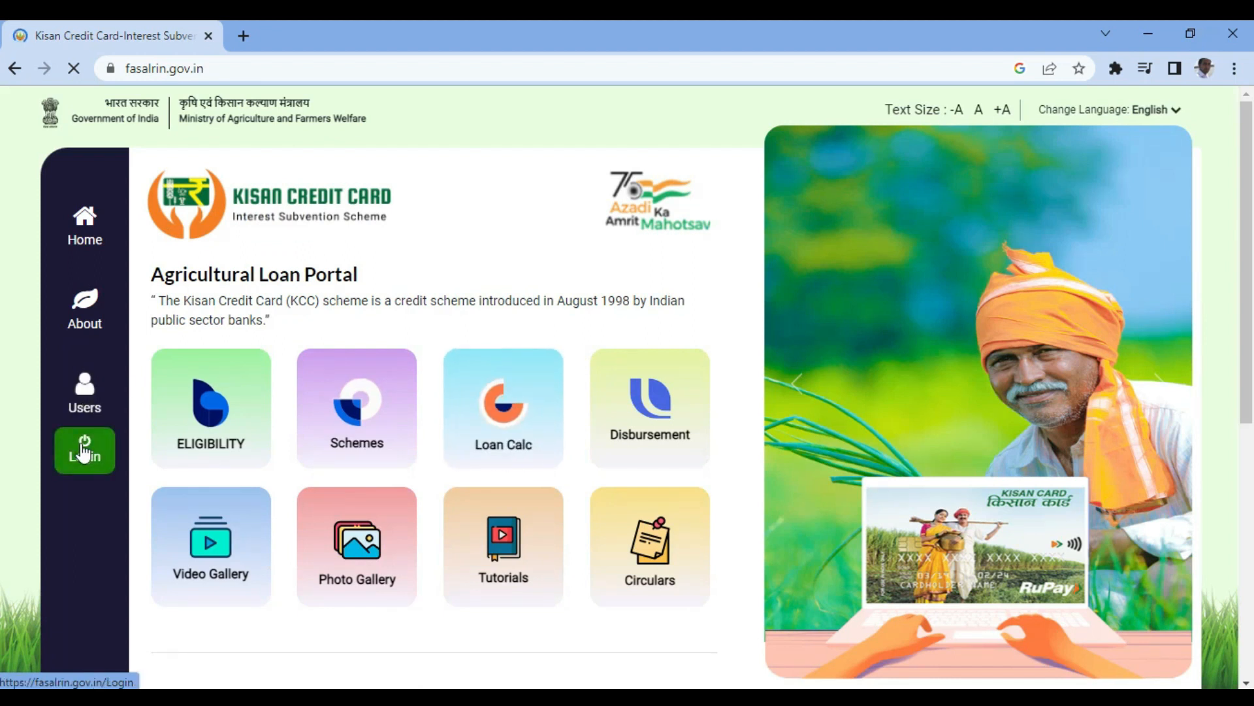
- Log in on the portal's login page with the registered mobile number, account password and displayed captcha
click(83, 450)
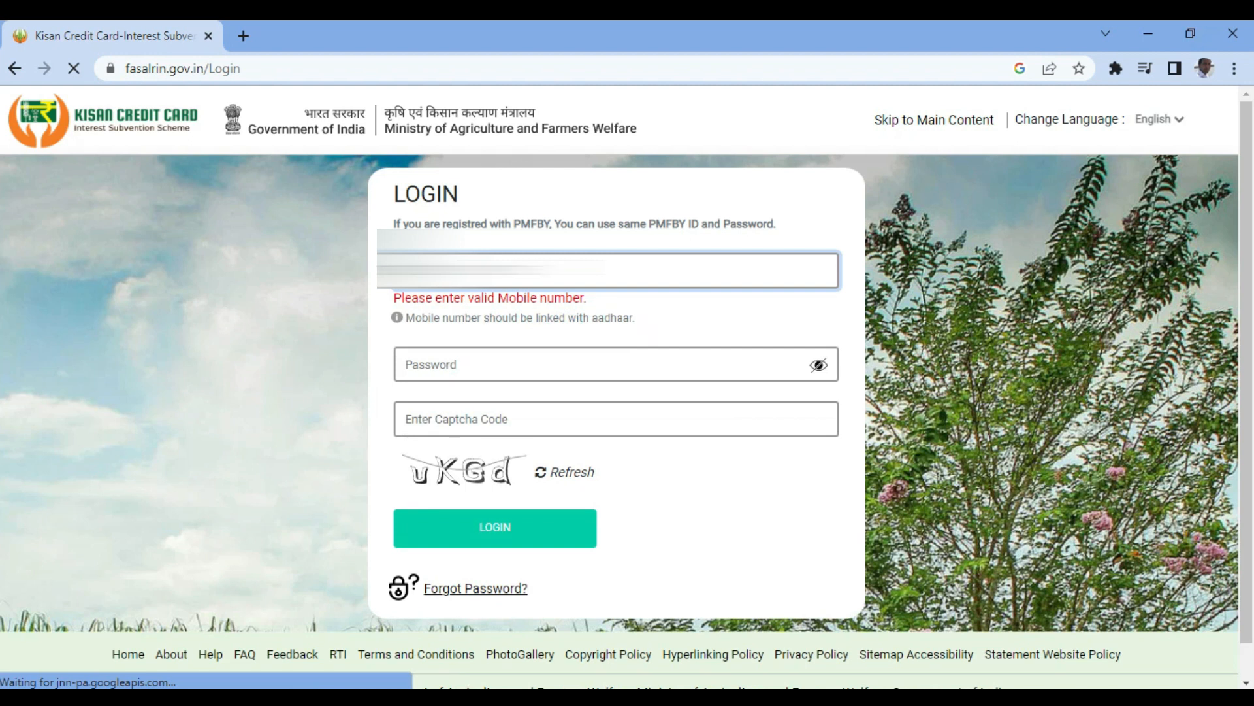
key(Tab)
text(•••••)
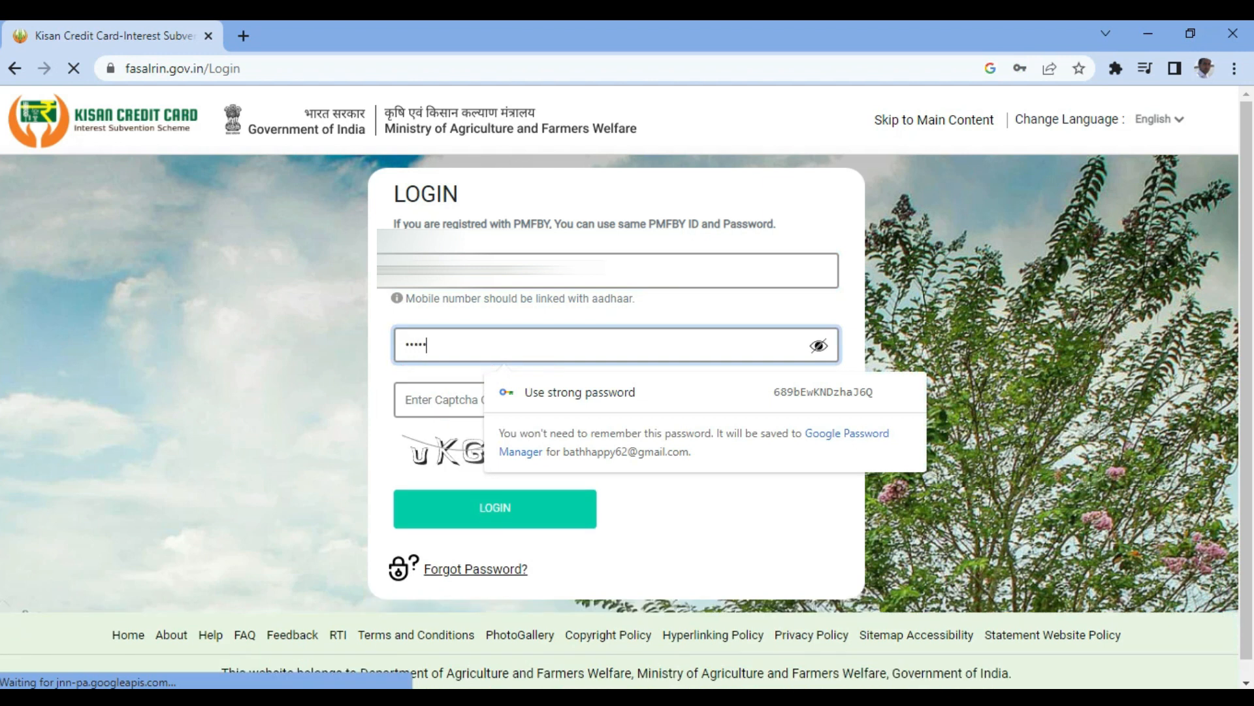
text(•)
key(Tab)
text(u)
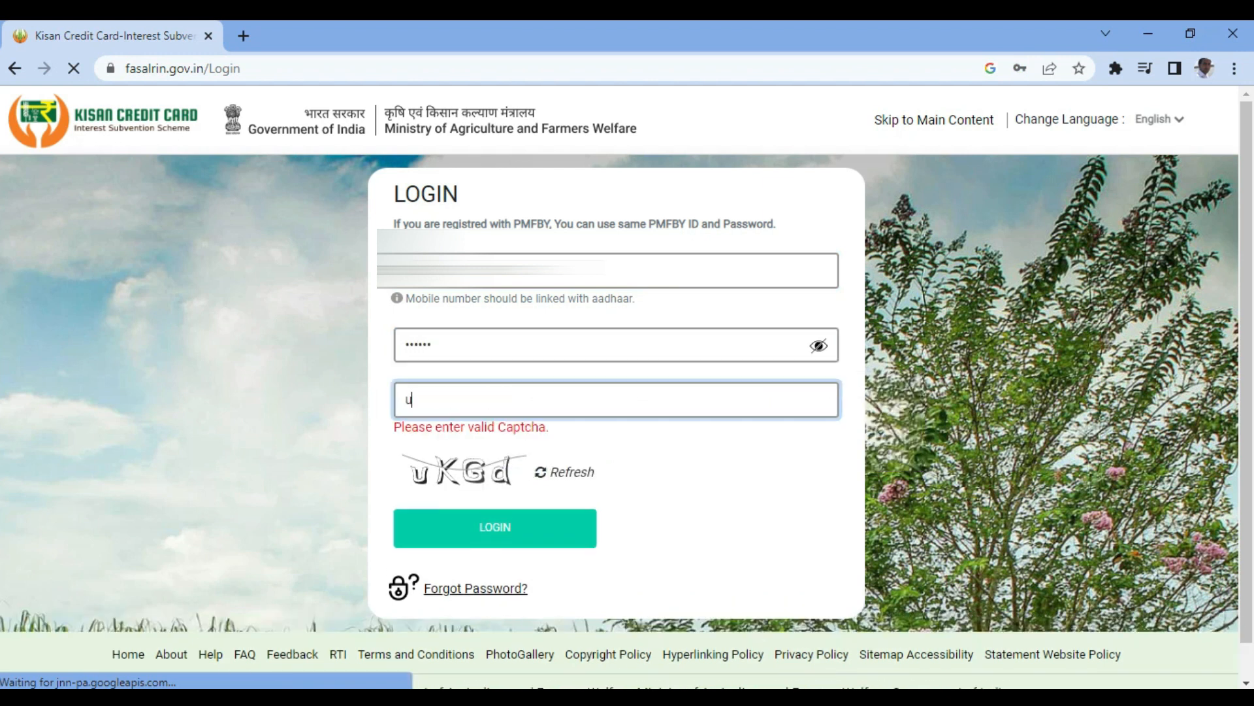
text(KGd)
click(497, 512)
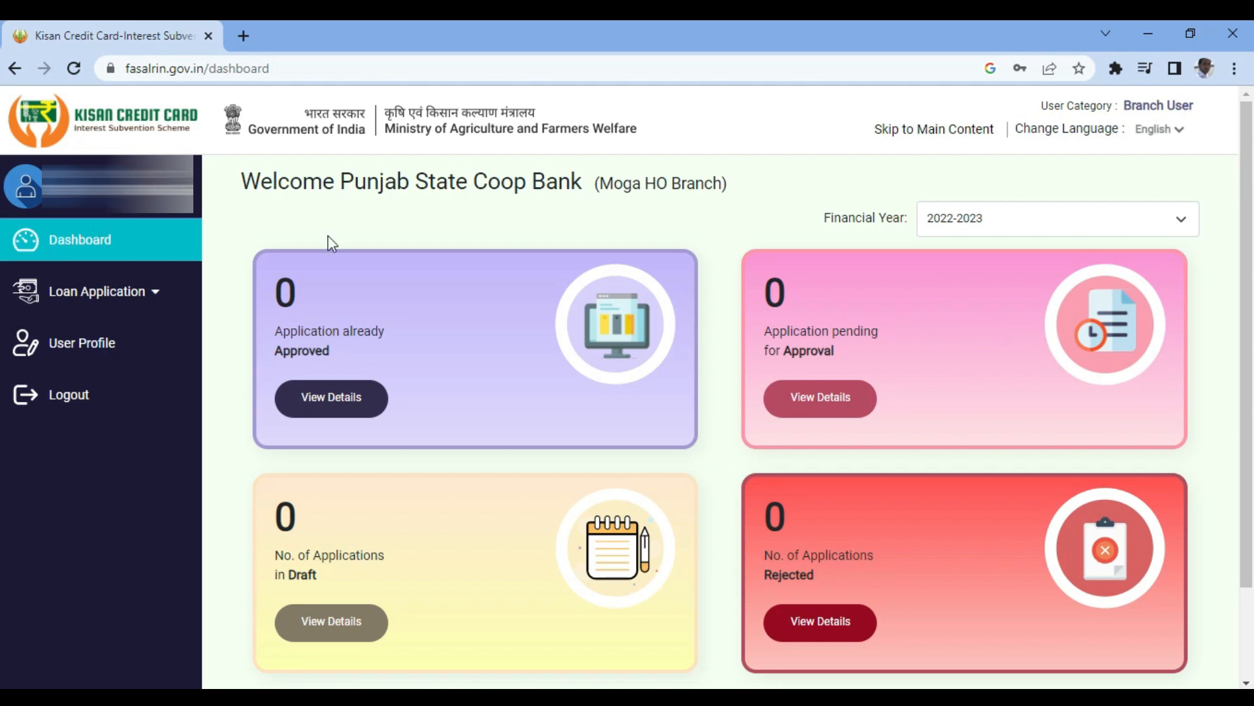
- Start a Submit Loan Application for 2022-2023, fetch the Aadhaar record and dismiss the not-found notice
click(93, 289)
click(84, 344)
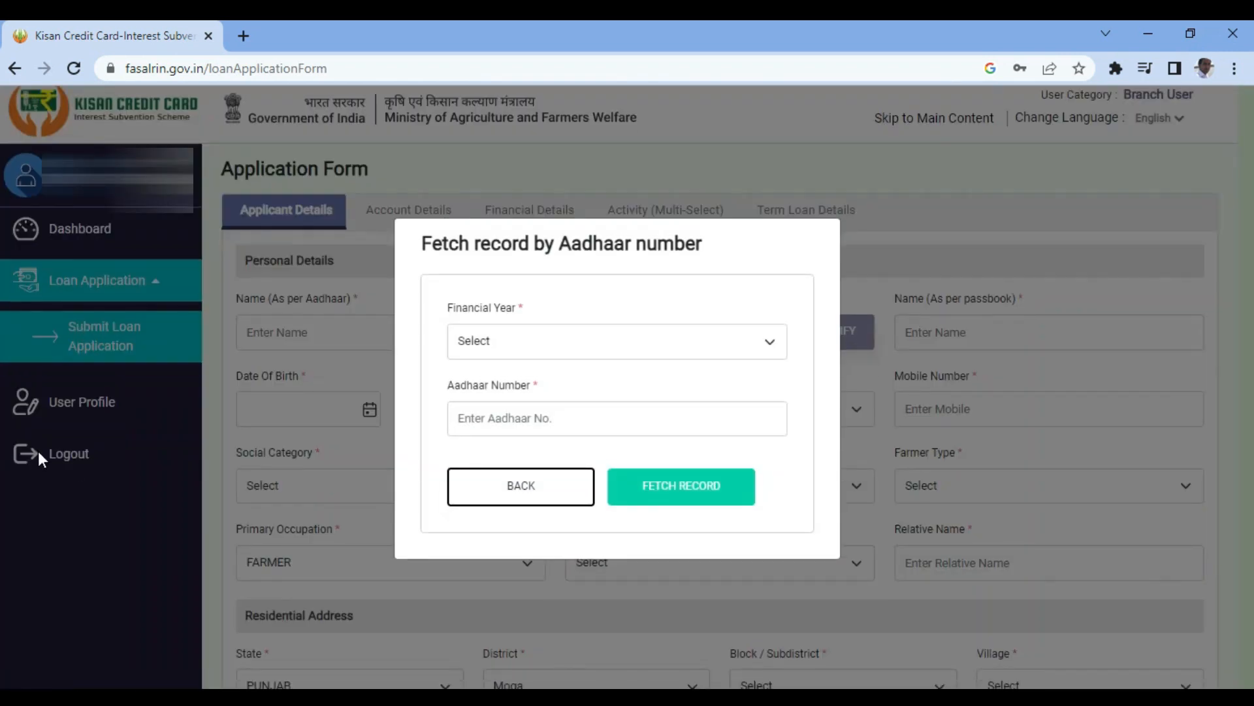
click(509, 326)
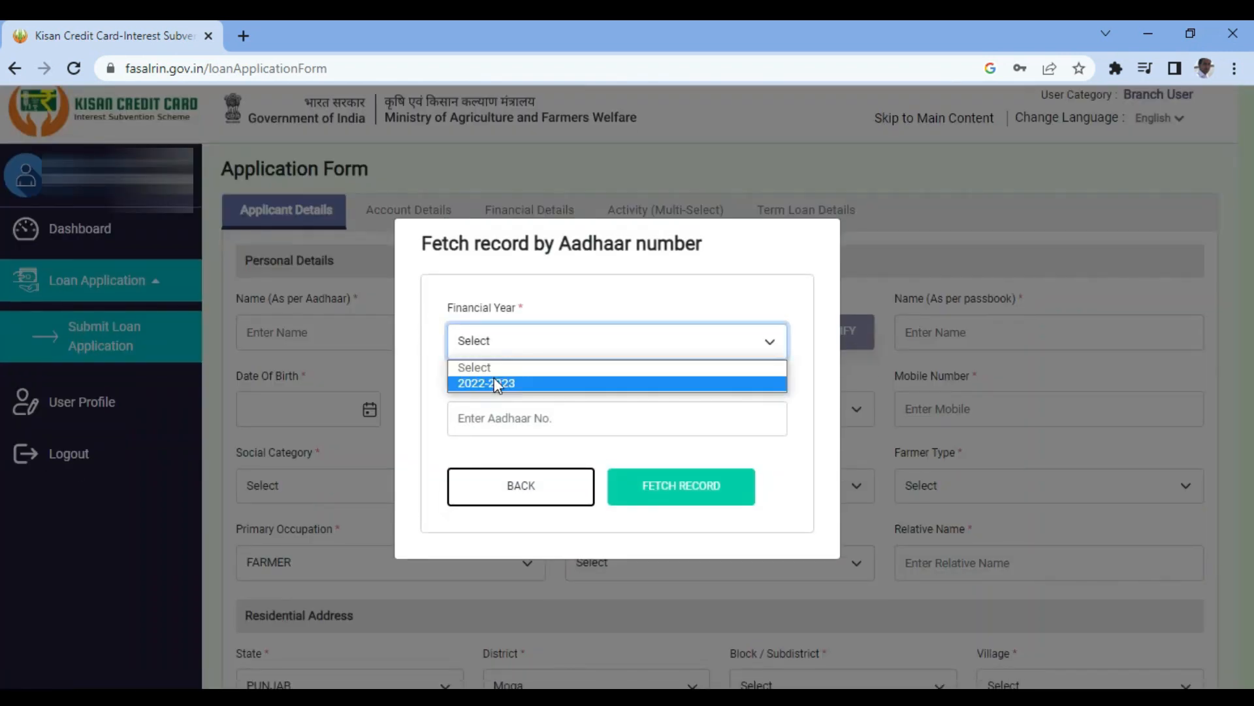
click(493, 384)
click(482, 424)
key(ctrl+v)
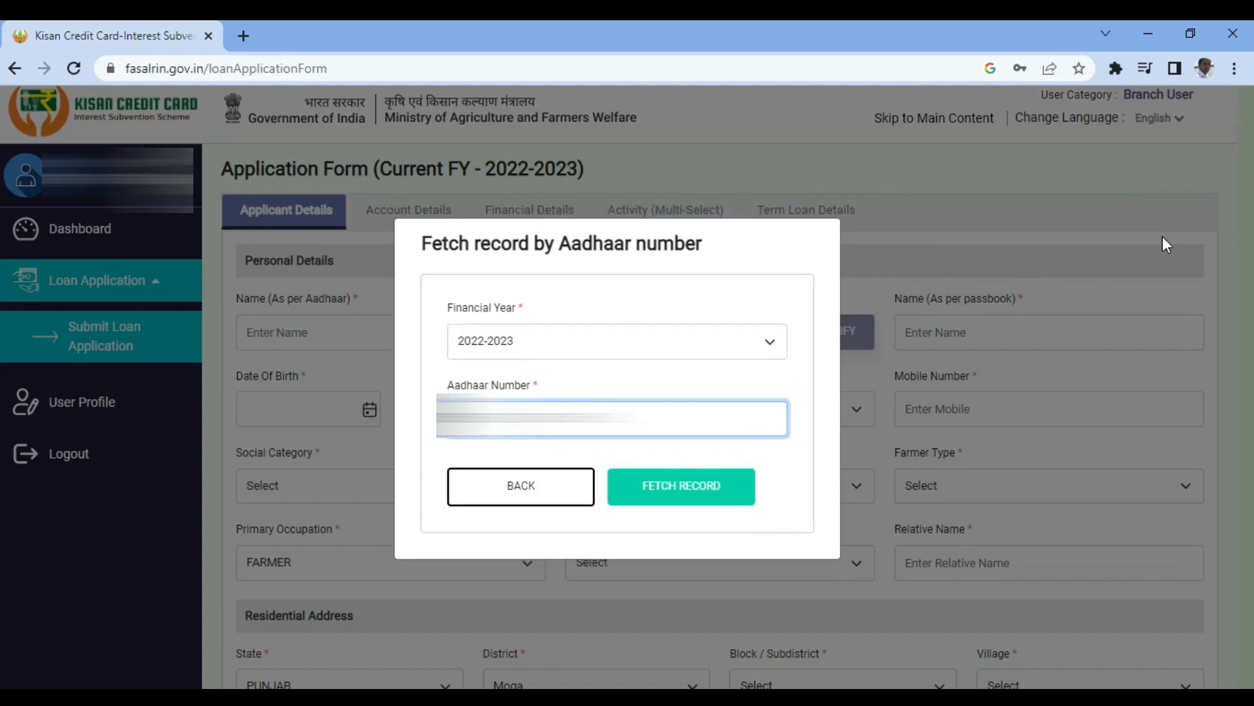
click(715, 471)
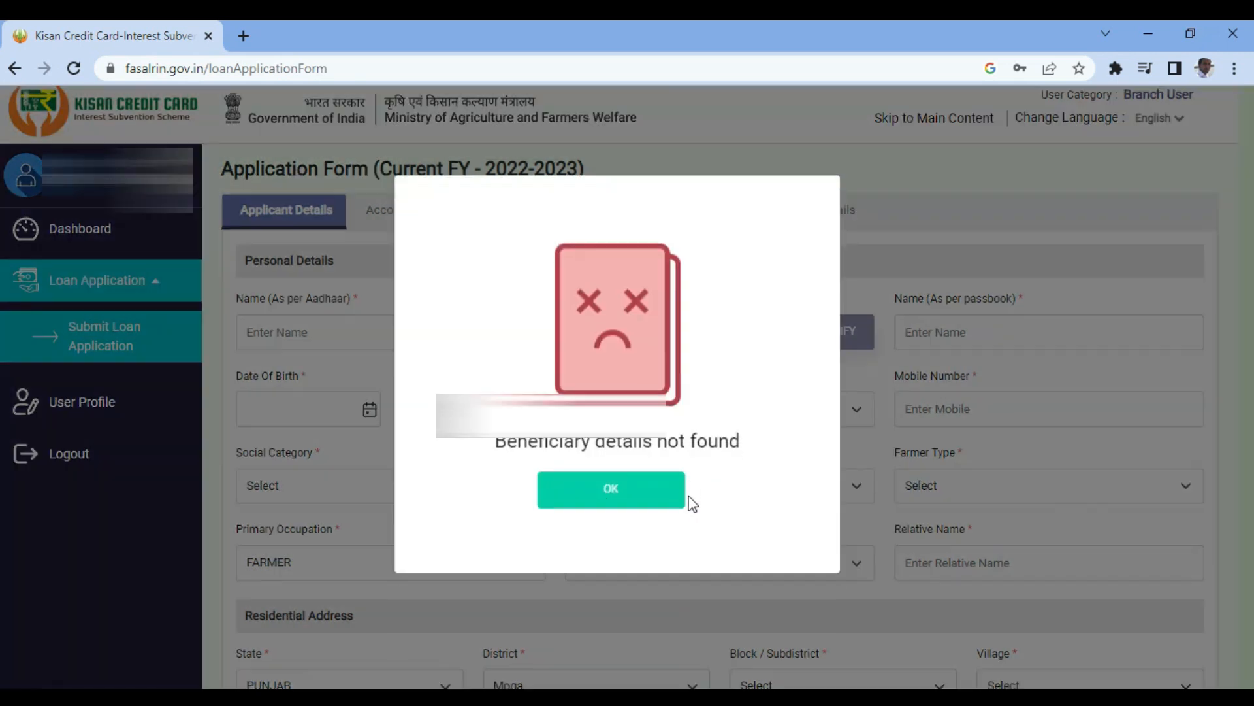
click(611, 503)
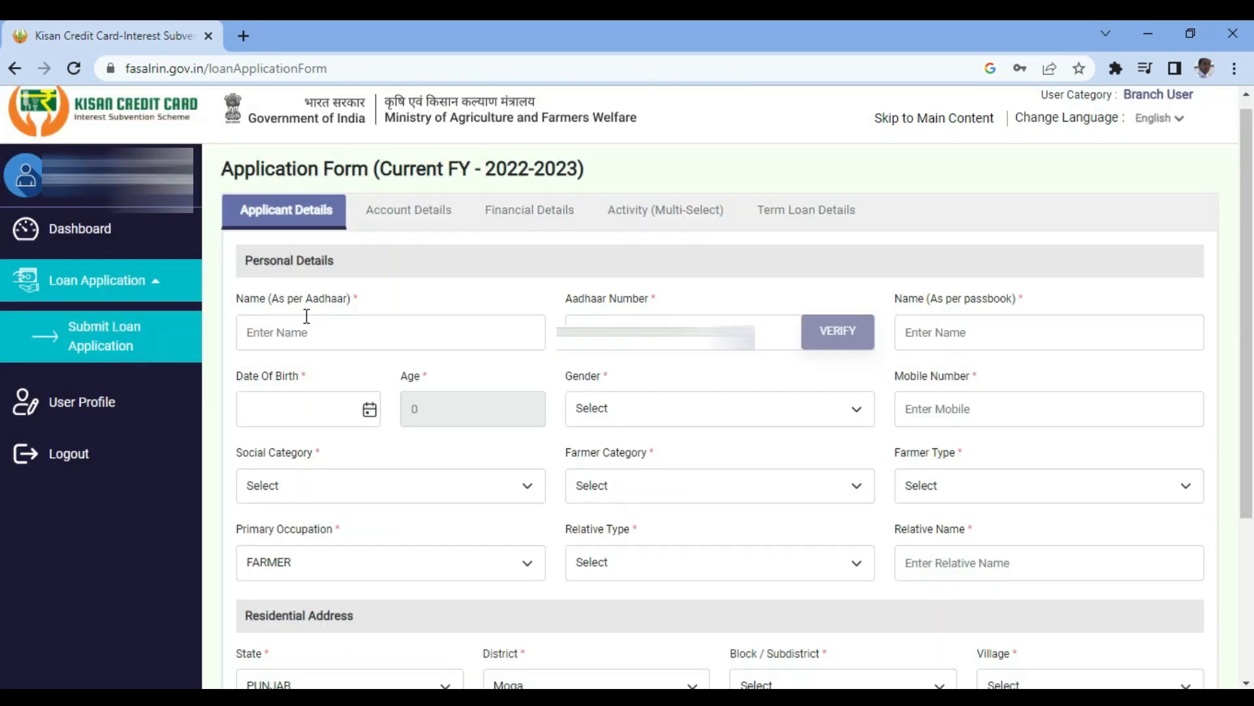
- Enter the applicant's name as per Aadhaar, verify it, then enter the name as per passbook
click(310, 338)
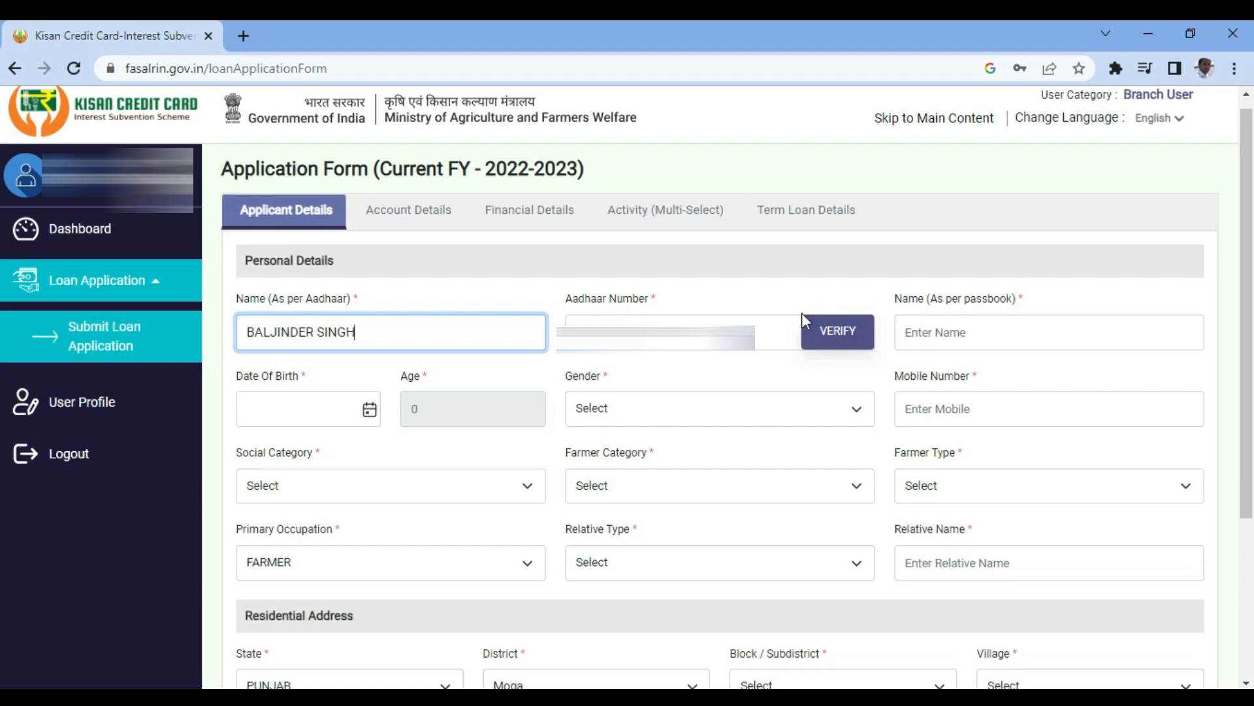
click(846, 339)
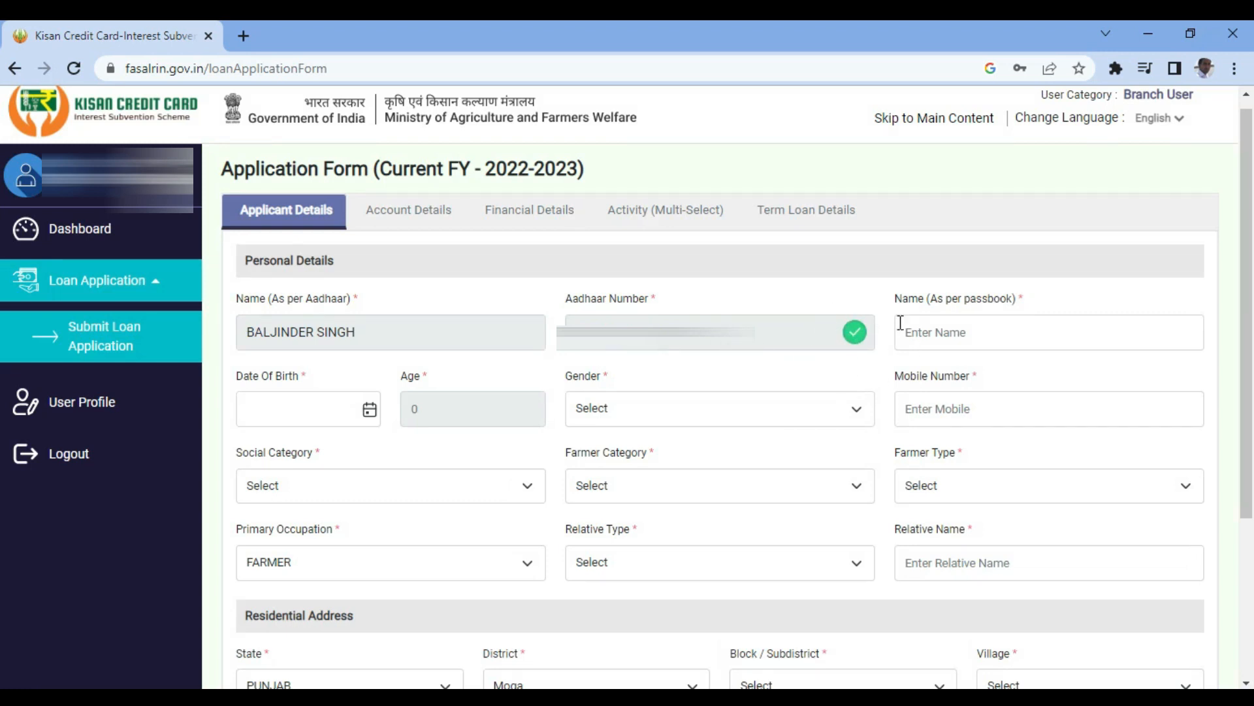
click(961, 333)
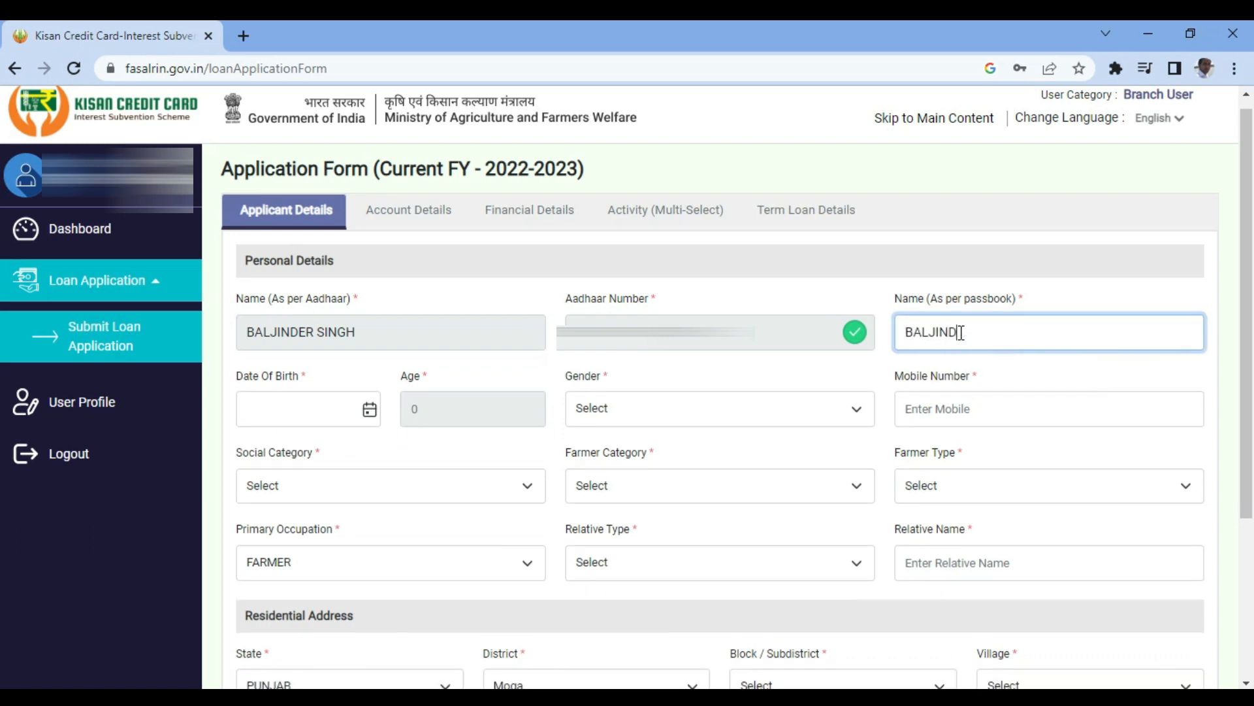
- Set the date of birth to 01/01/1980 using the calendar picker
click(370, 409)
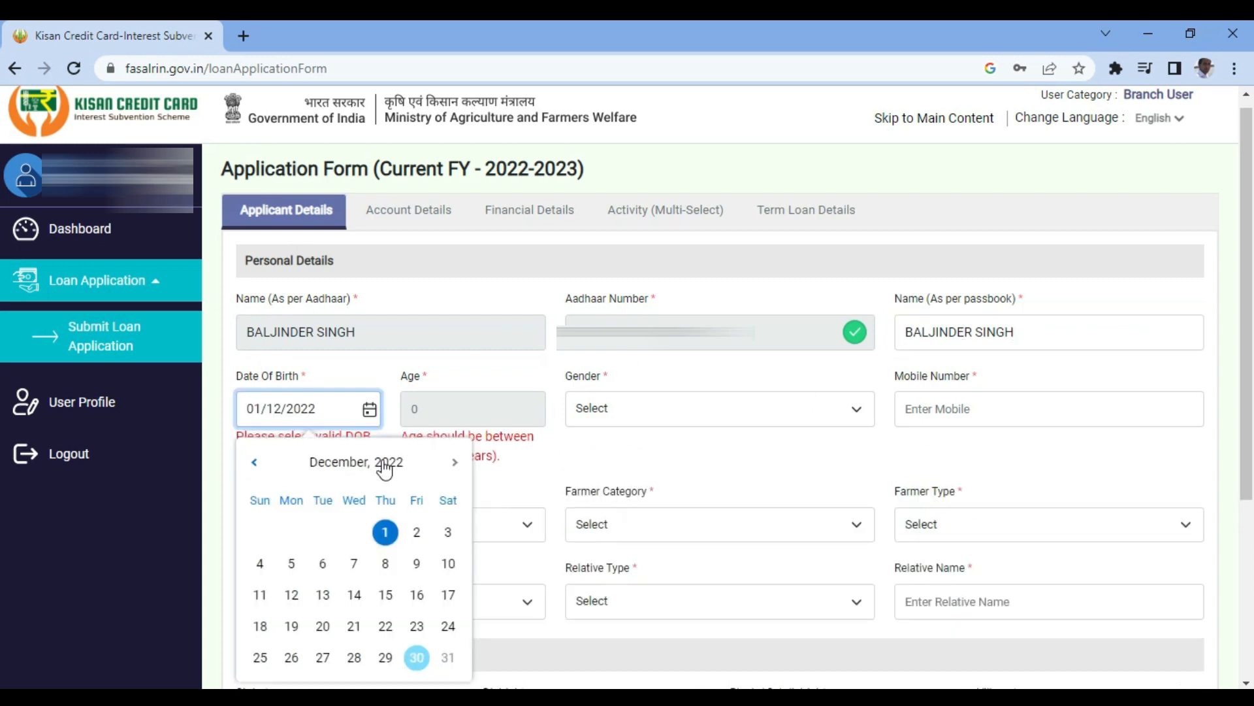
click(382, 463)
click(251, 464)
click(253, 465)
click(253, 465)
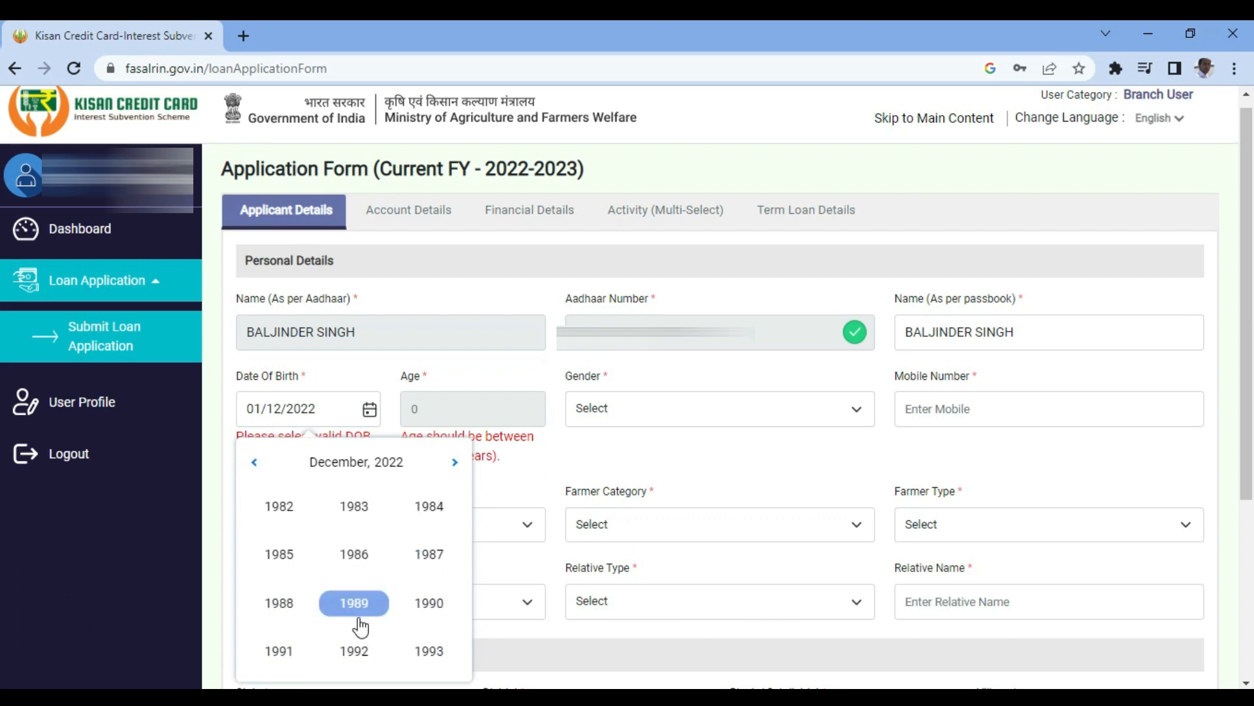
click(254, 465)
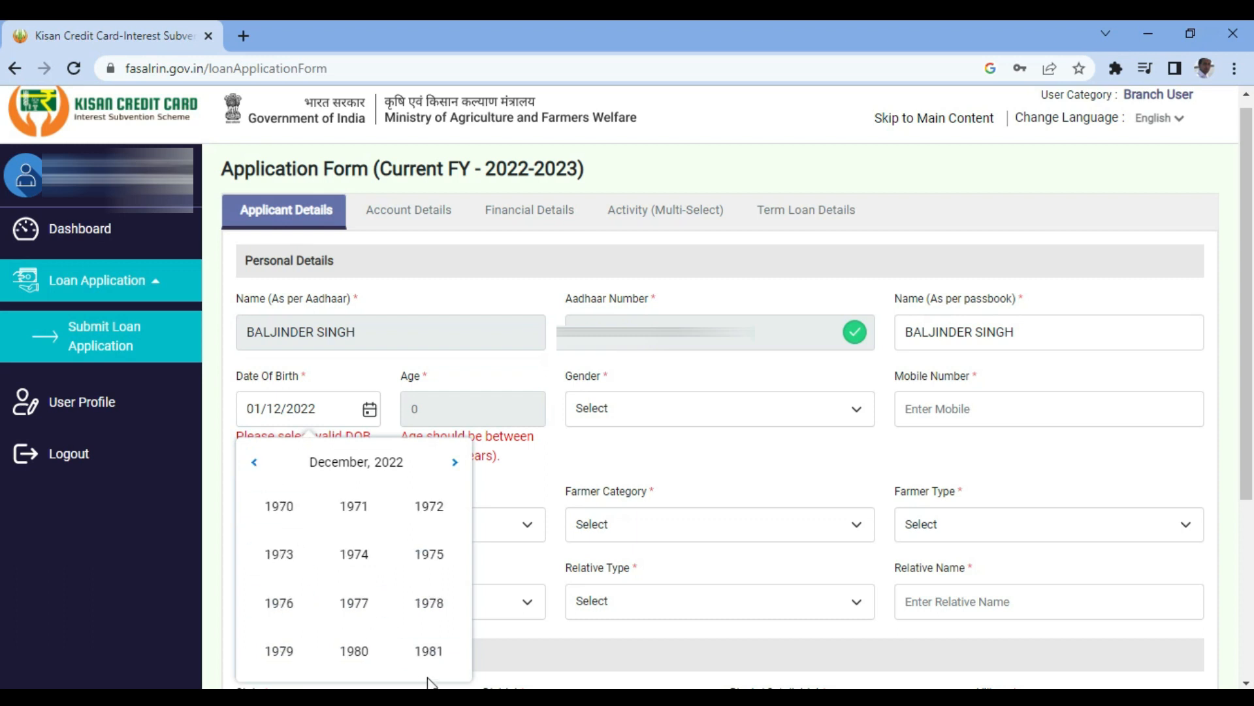
click(371, 648)
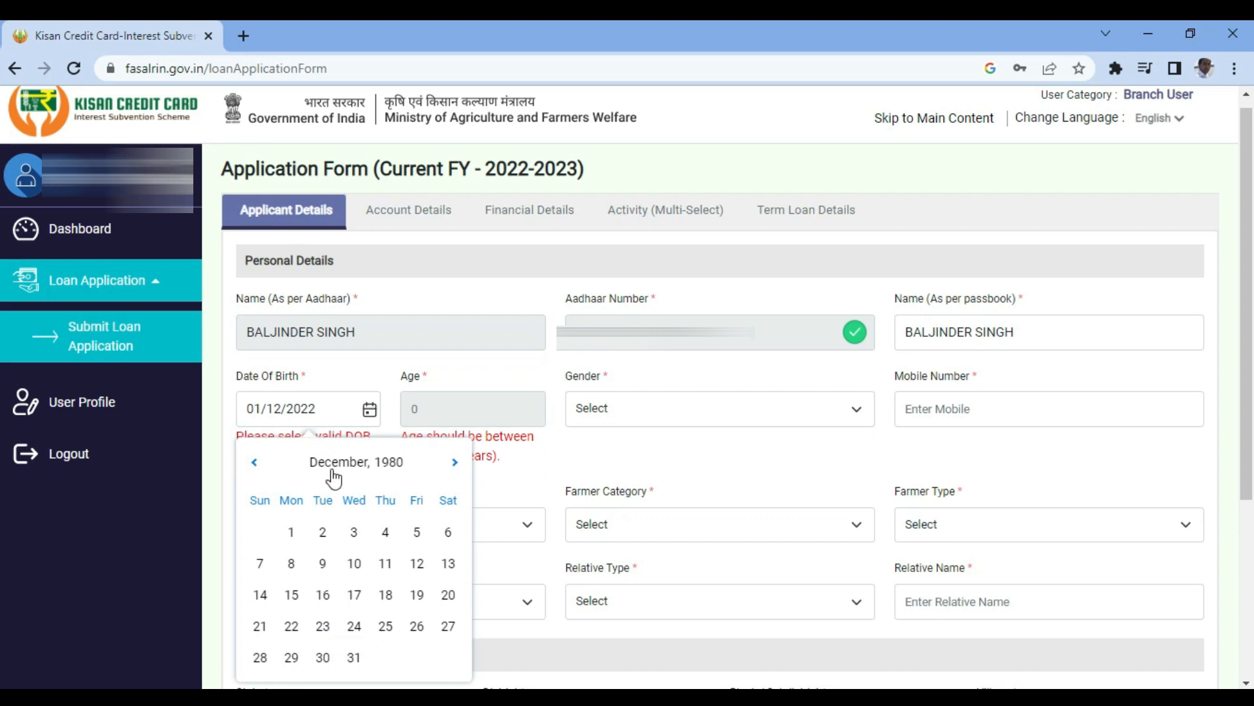
click(335, 464)
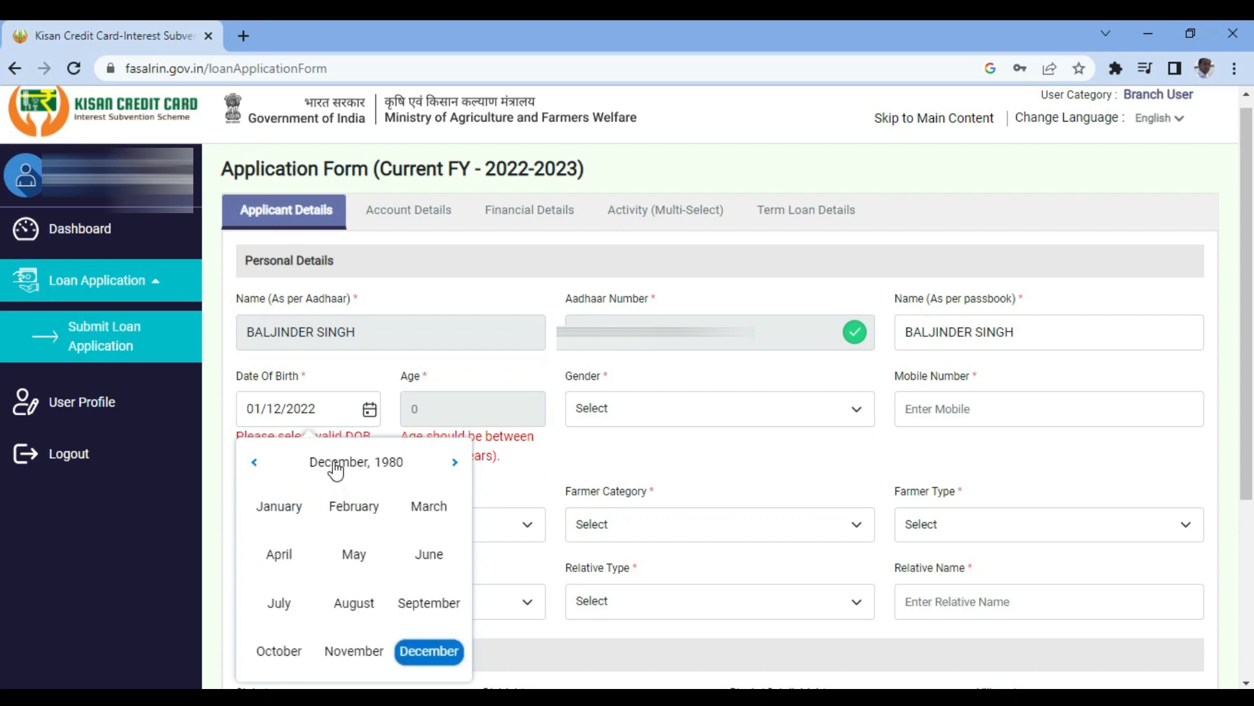
click(281, 503)
click(325, 532)
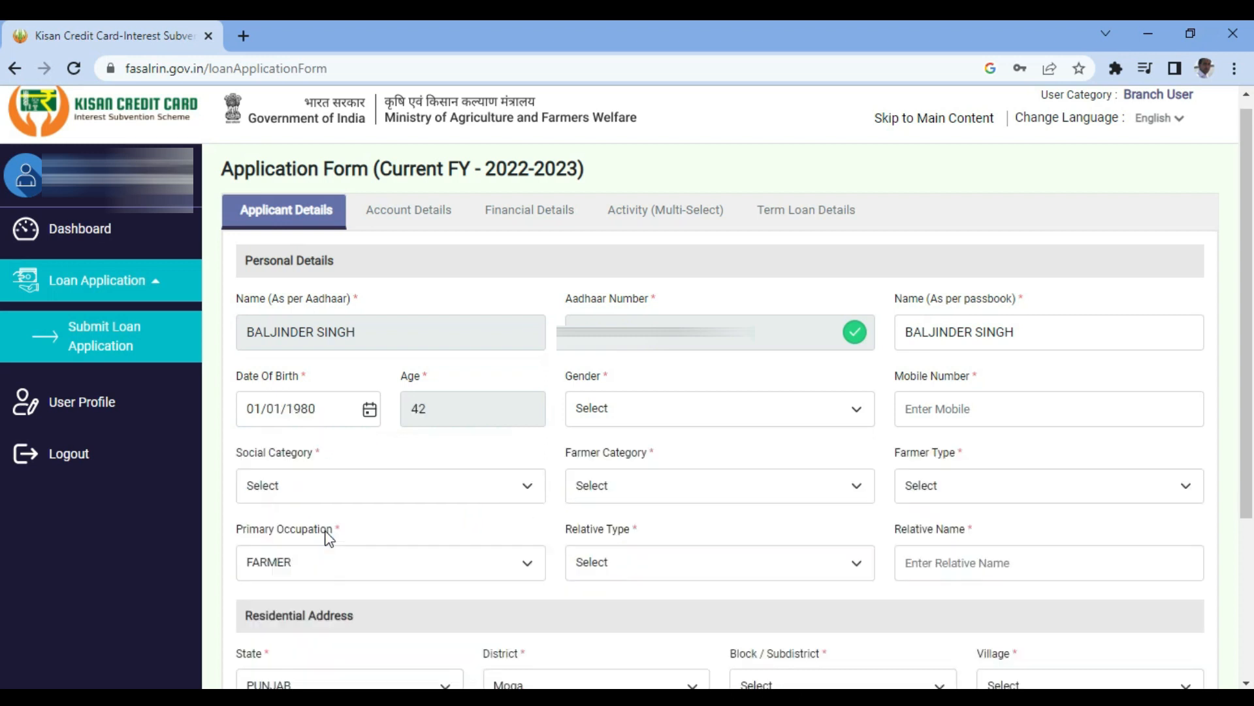
click(598, 417)
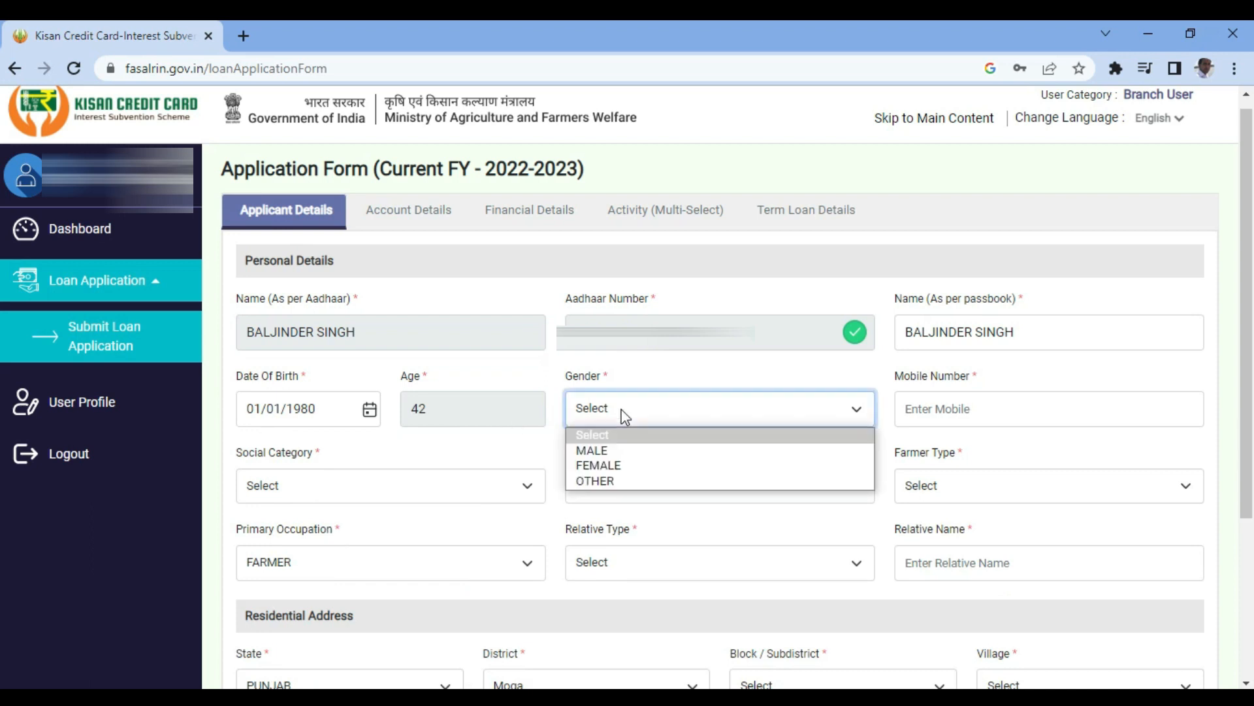
- Set gender to MALE, fill in the mobile number, and choose social category GEN
click(607, 451)
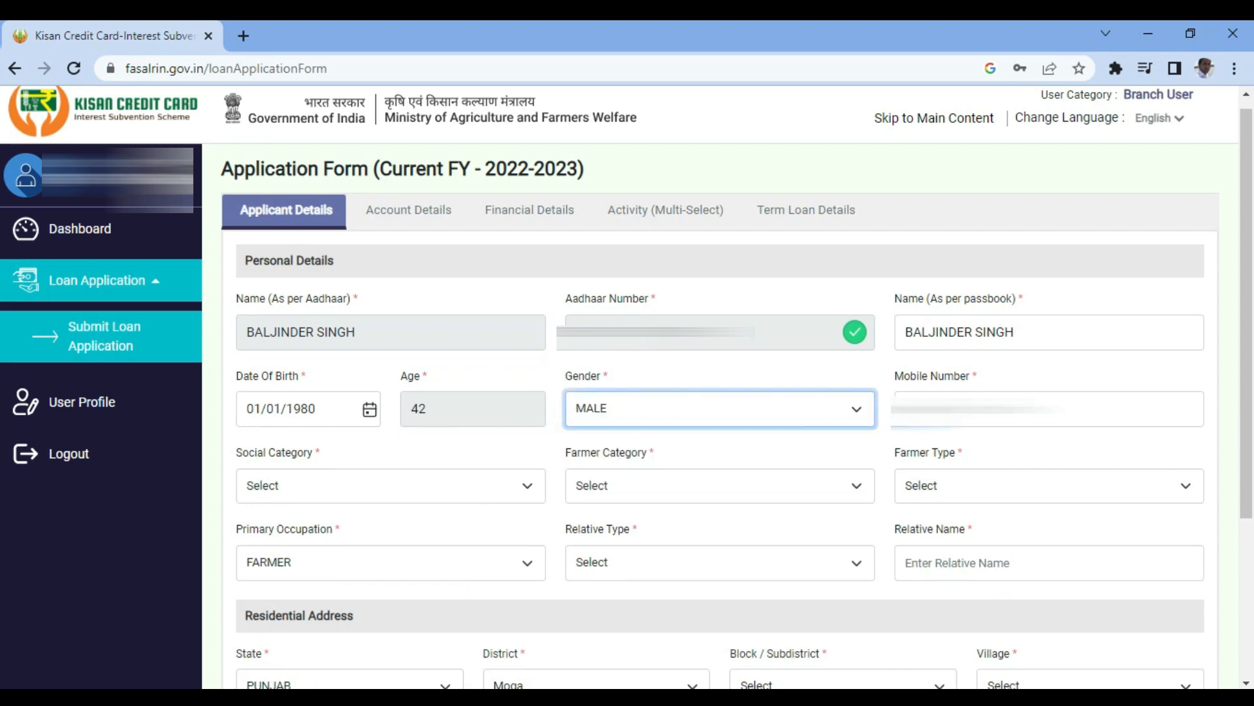
key(Tab)
text(0)
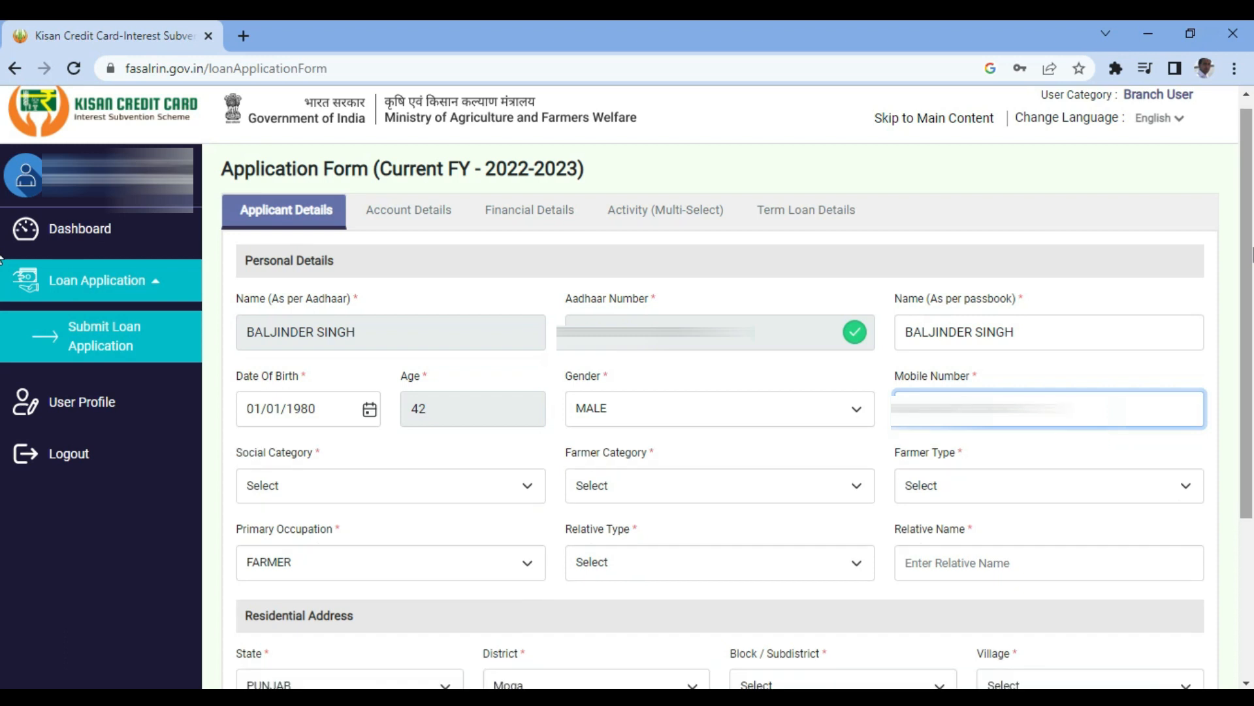
key(Tab)
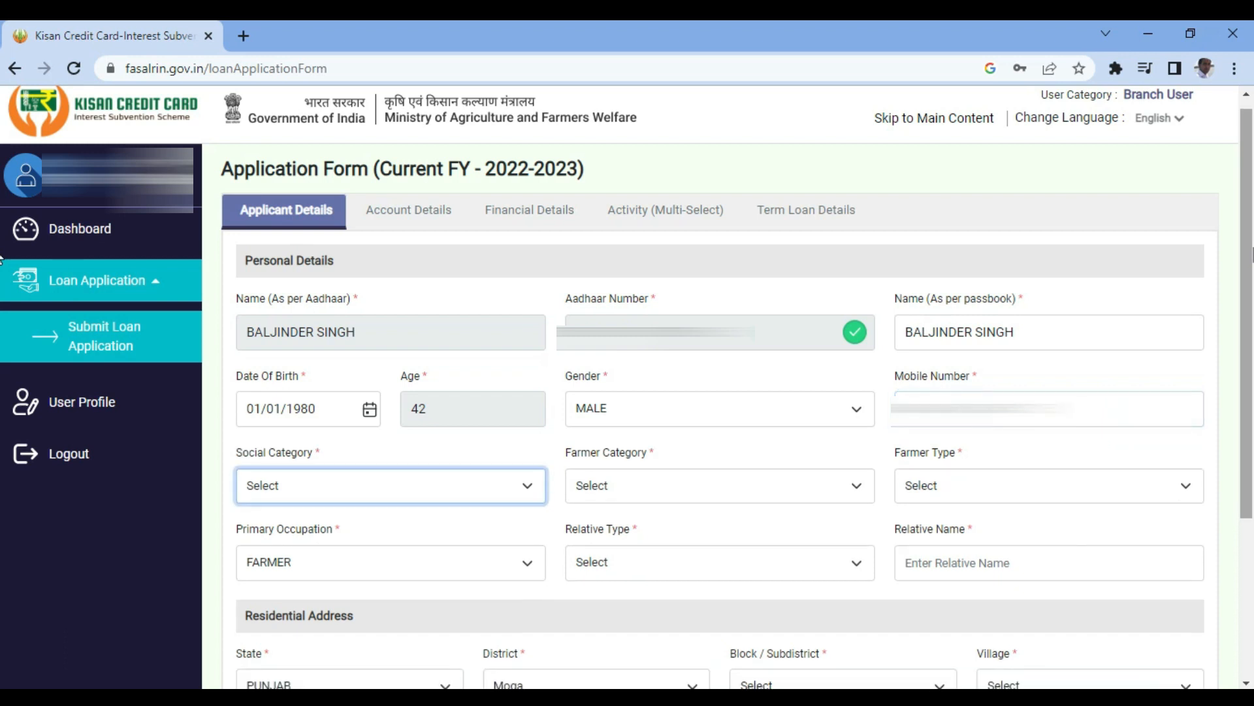
click(473, 489)
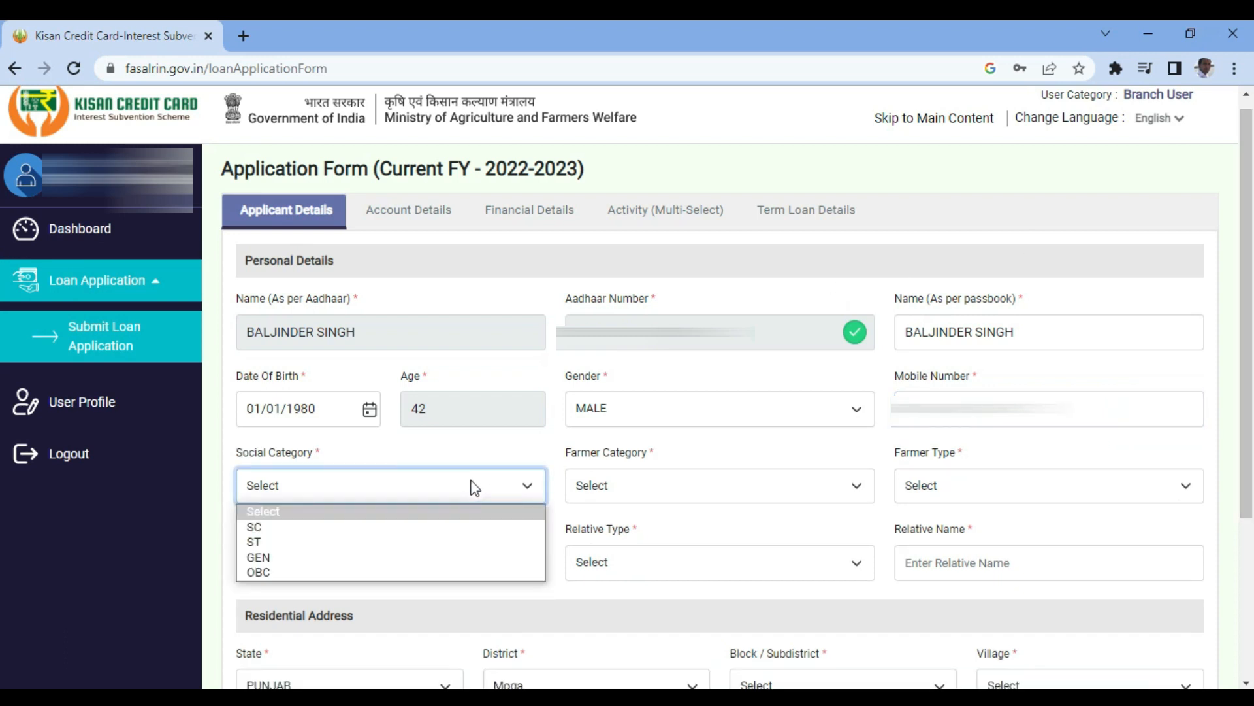
click(341, 559)
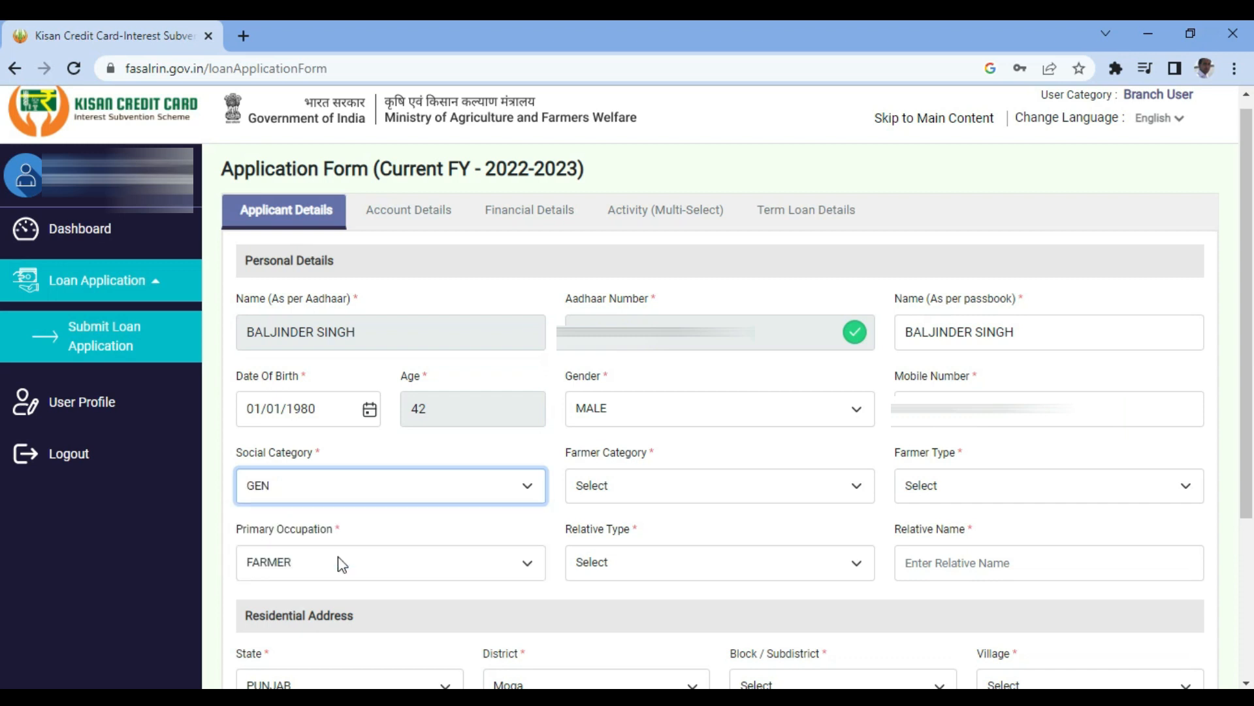
- Set farmer category OWNER, farmer type MARGINAL, and primary occupation FARMER
click(672, 485)
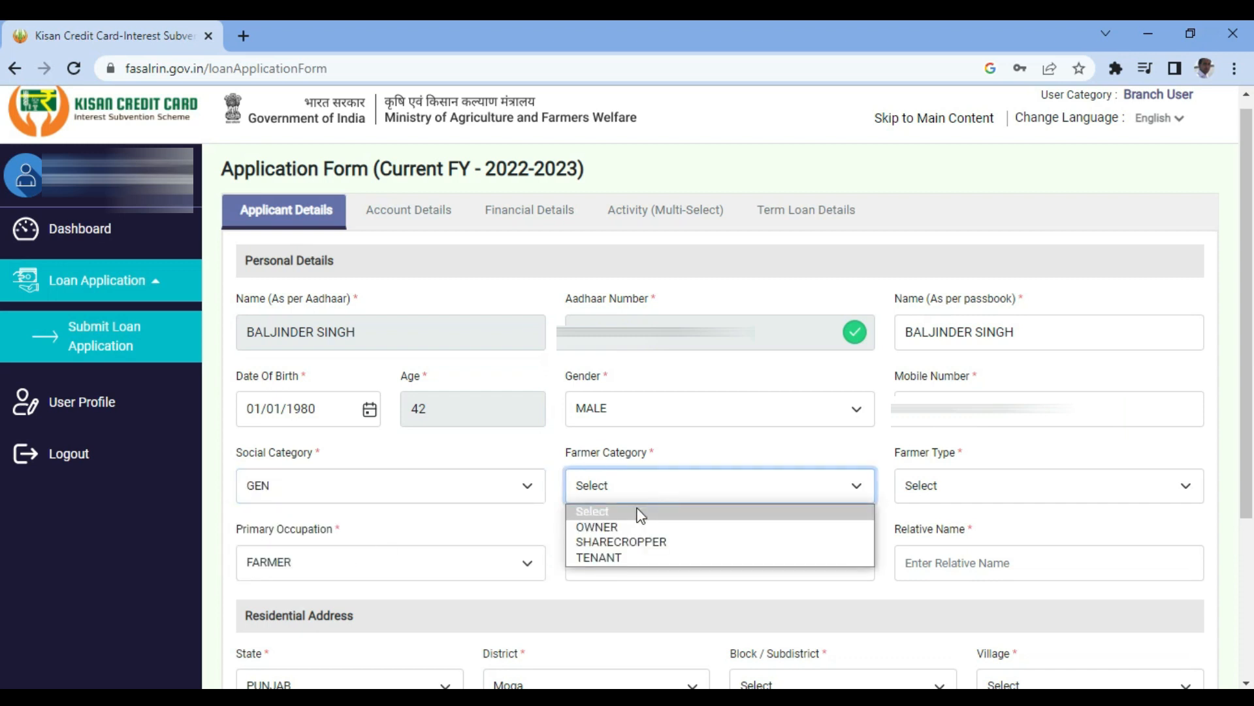
click(621, 526)
click(922, 488)
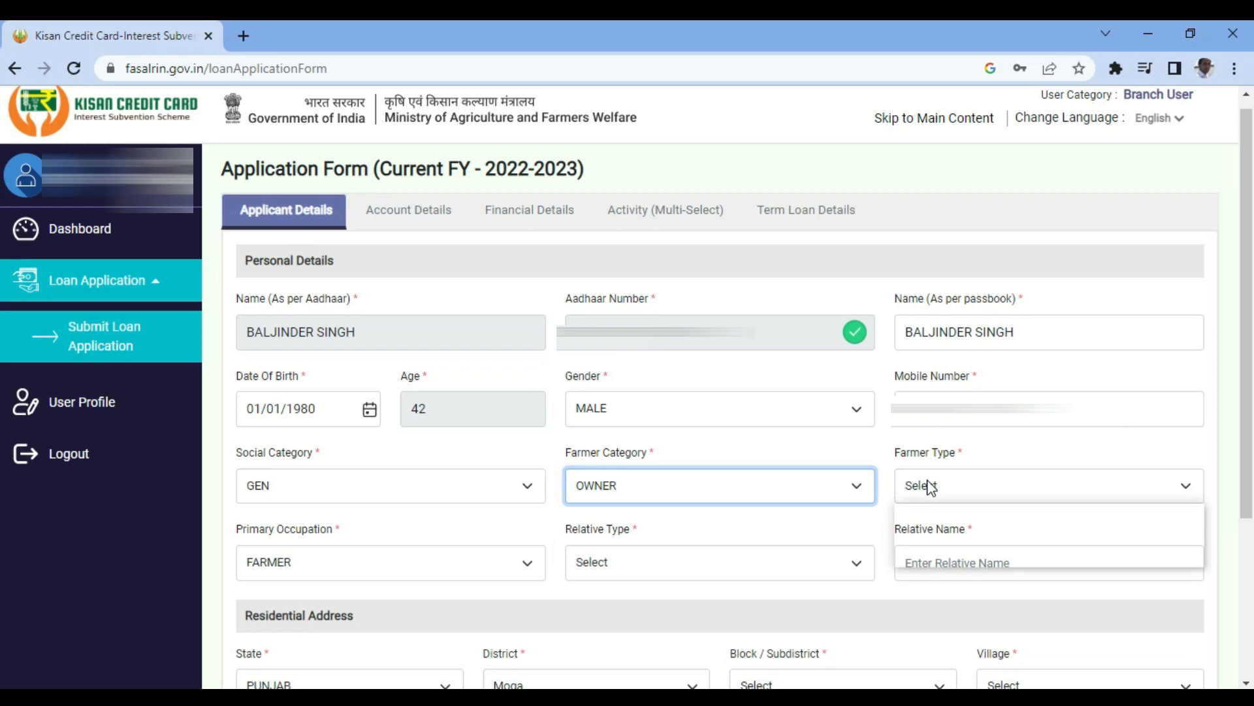
click(924, 526)
click(926, 490)
click(926, 559)
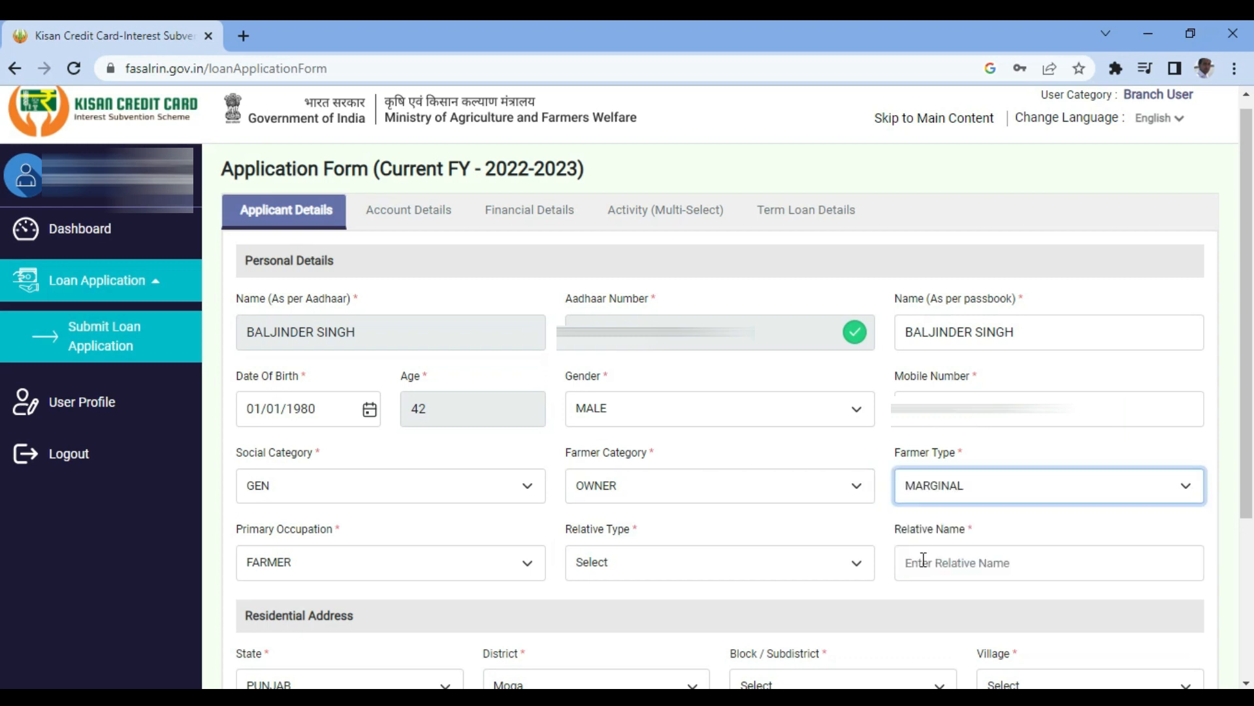
click(419, 565)
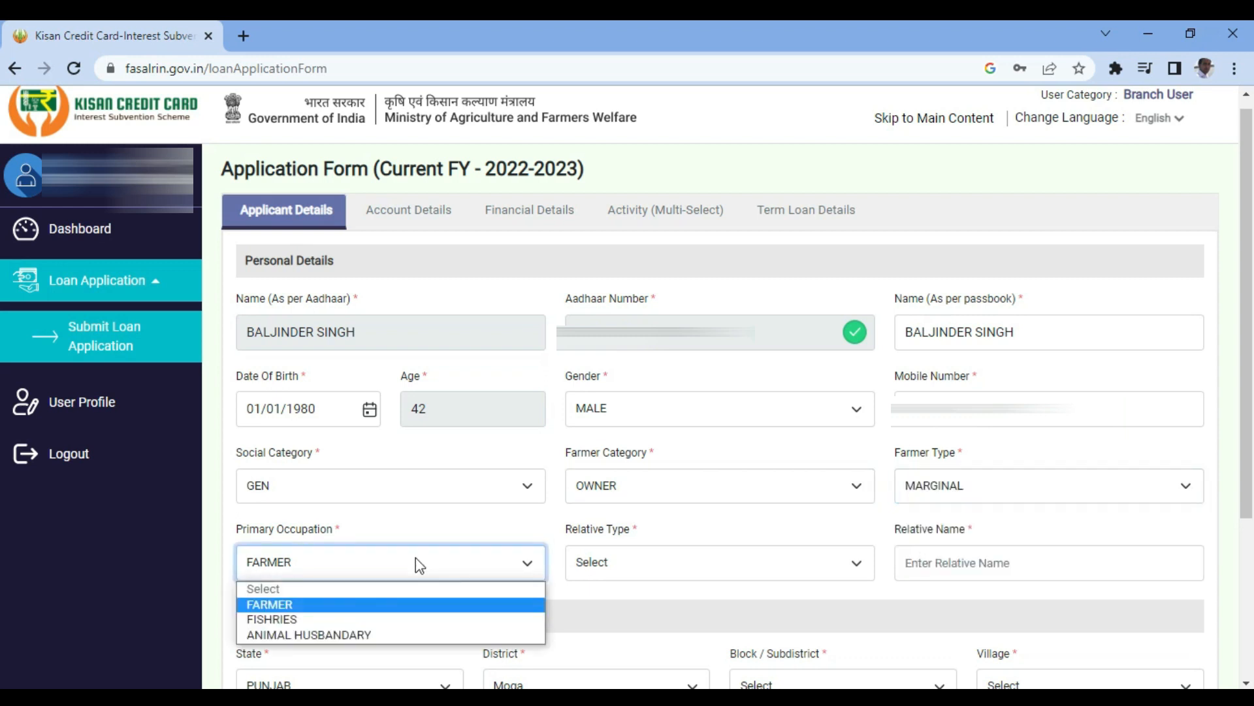
click(418, 565)
- Set relative type to SON OF and enter the relative's name
click(613, 572)
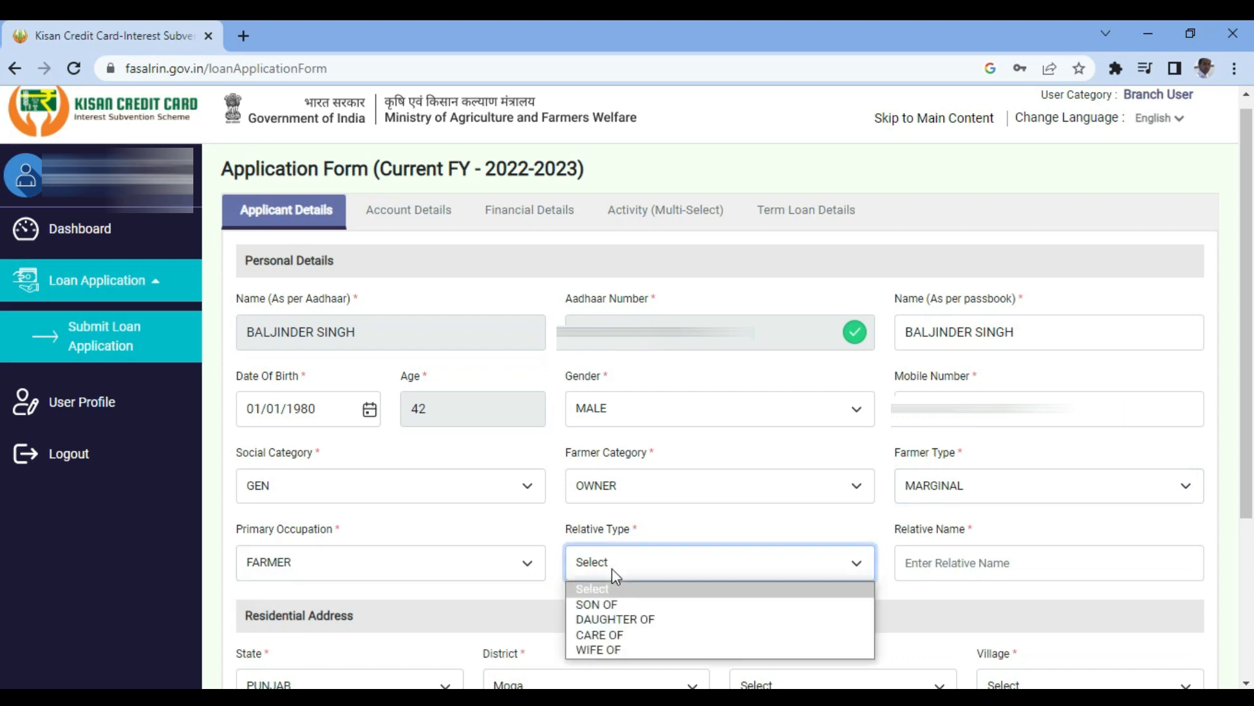
click(606, 601)
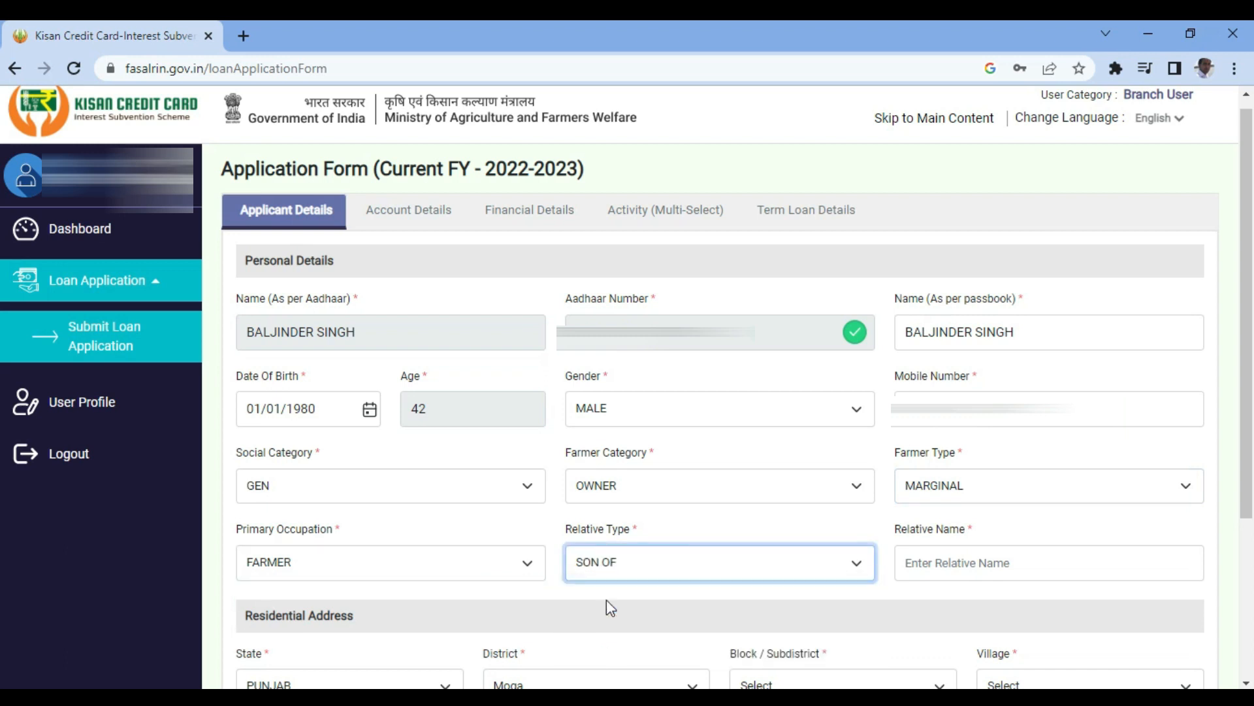
click(956, 562)
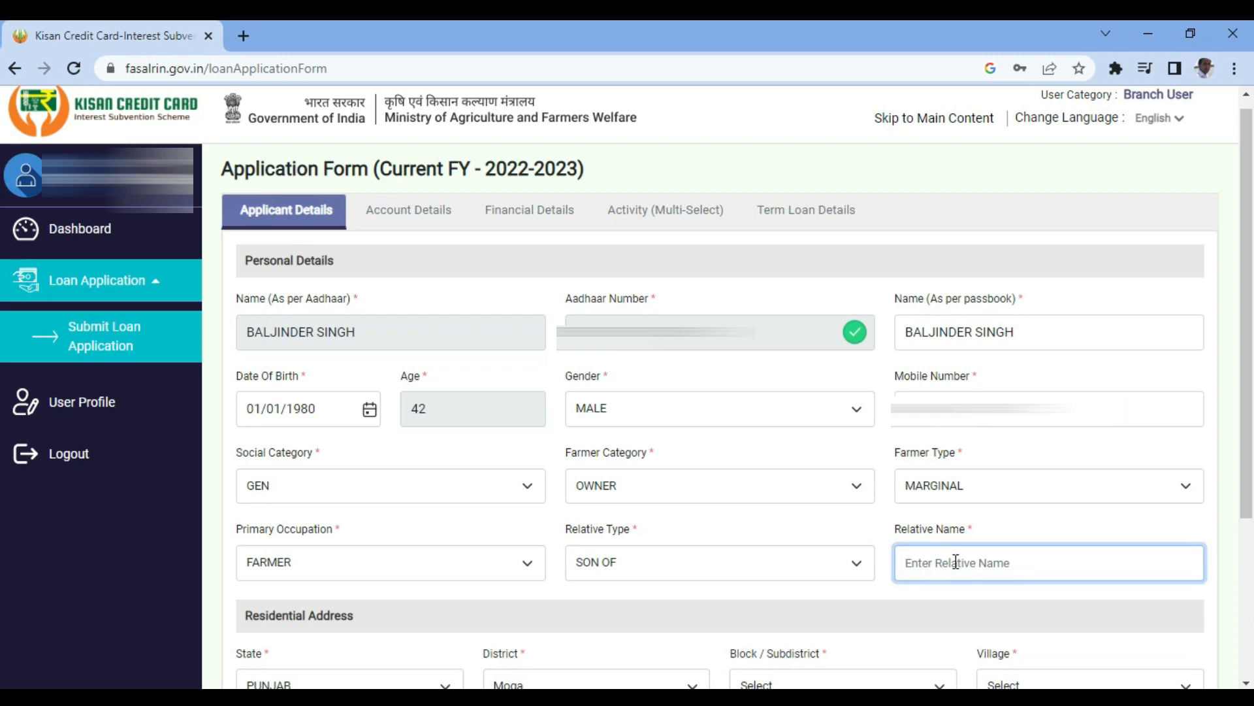
- Set address to PUNJAB, block Bagha Purana, village Sekha Kalan (128), pincode 142001, and save
scroll(386, 487, down, 3)
click(389, 489)
click(389, 488)
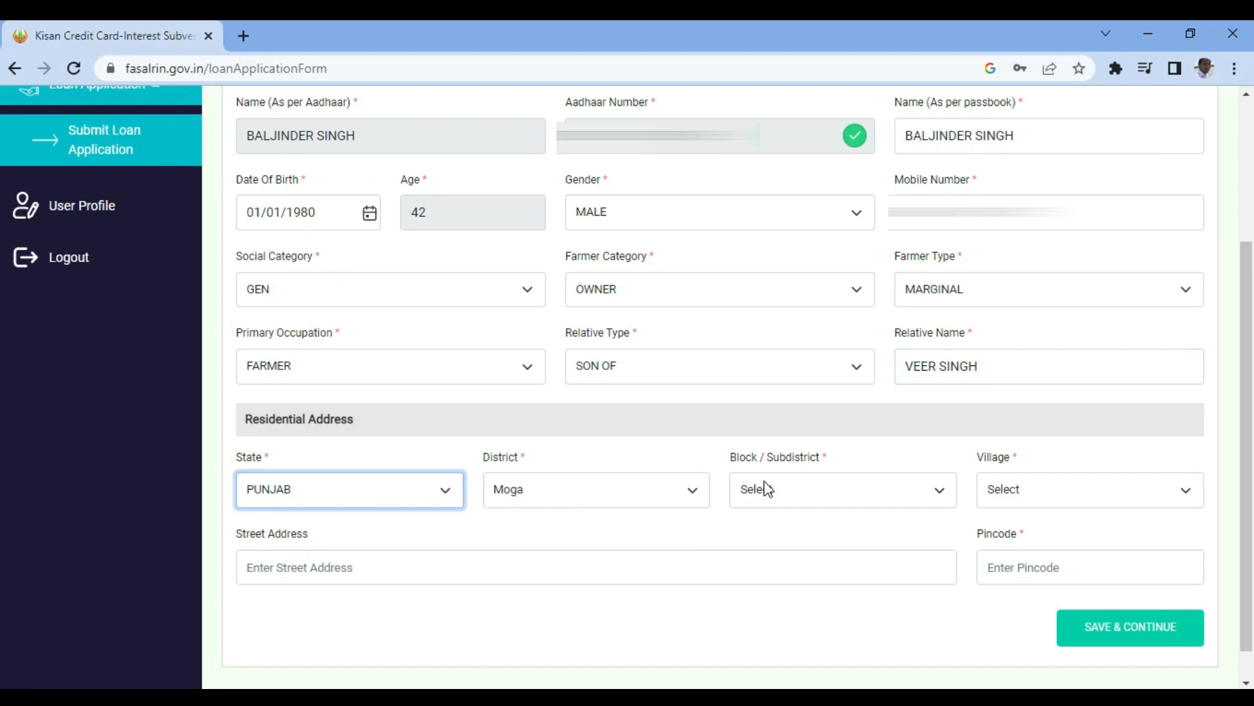
click(787, 491)
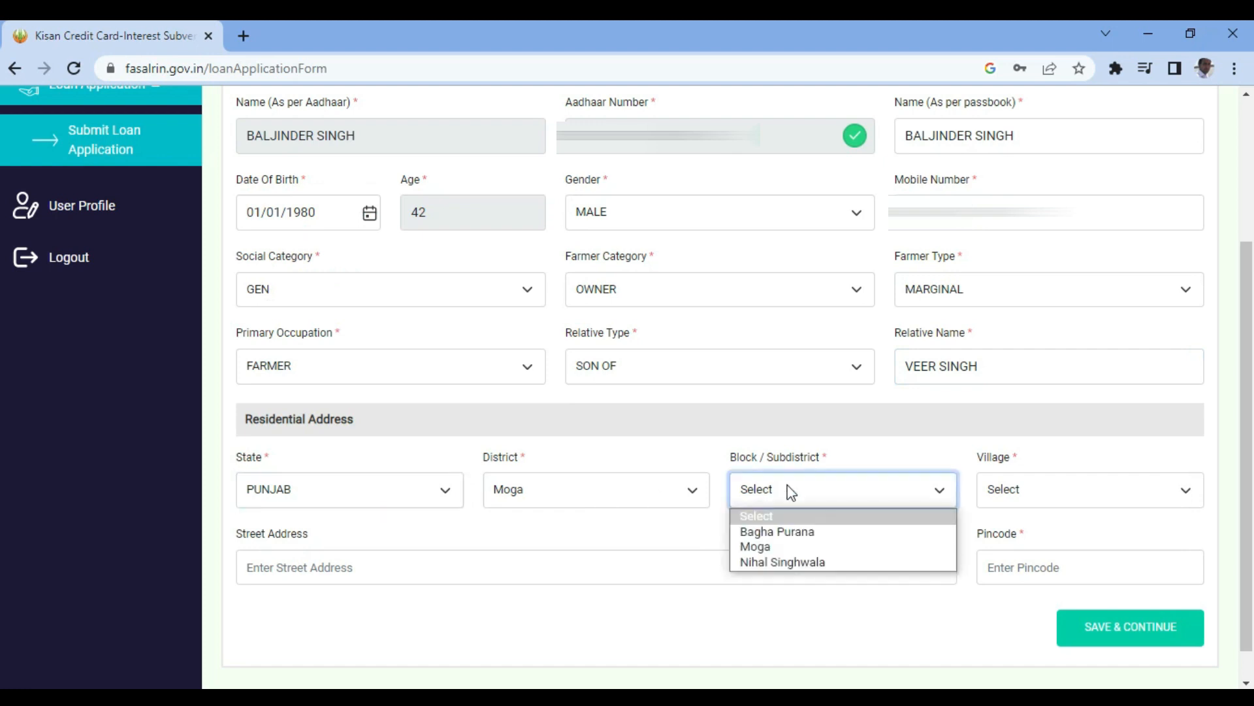
click(776, 531)
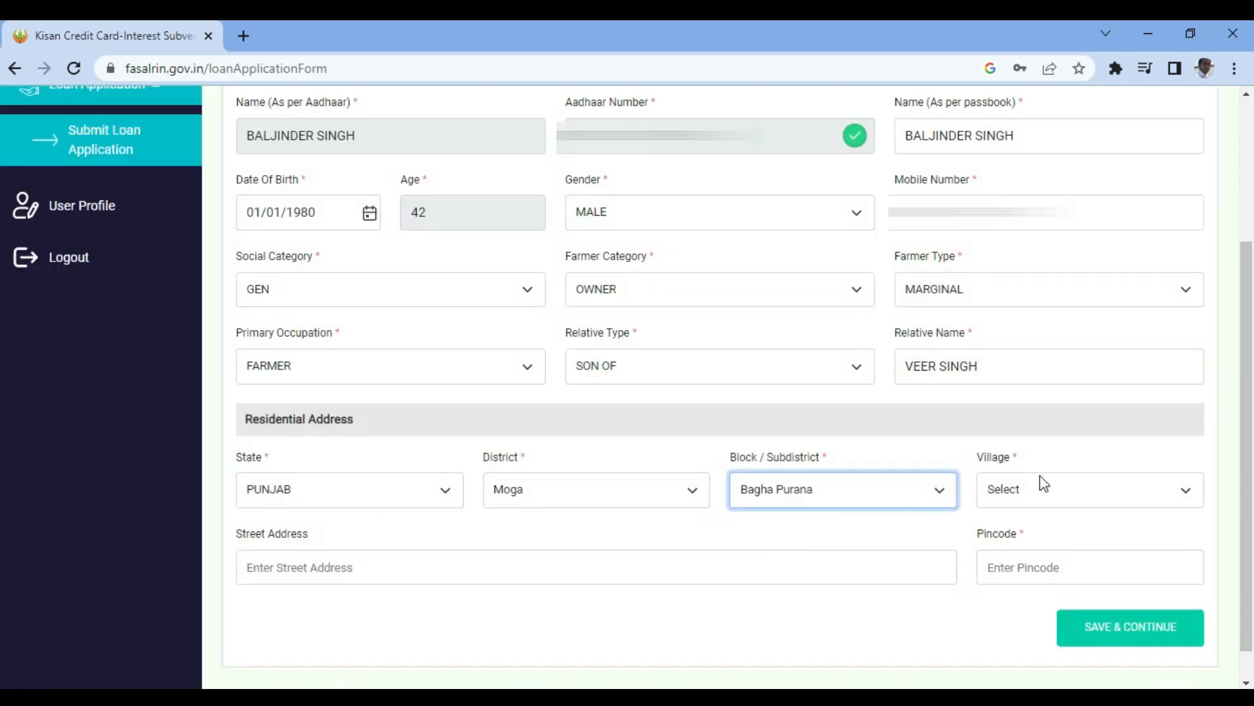
click(1031, 498)
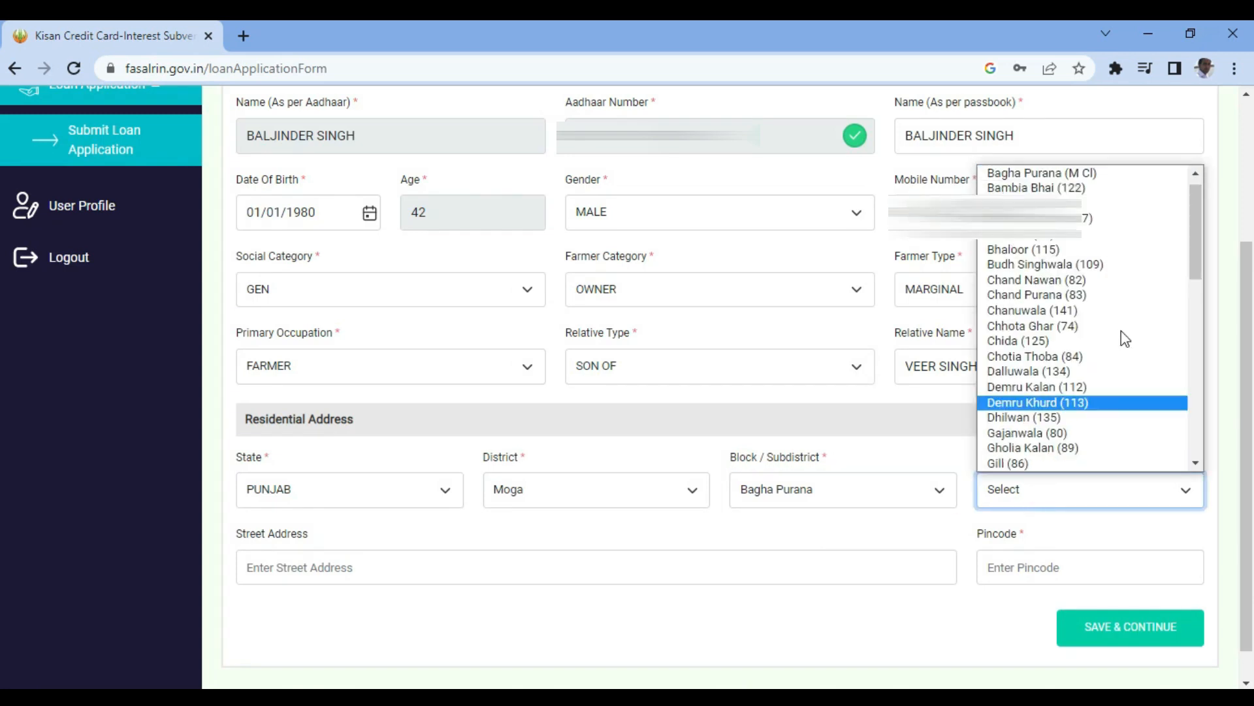
drag(1191, 252, 1207, 413)
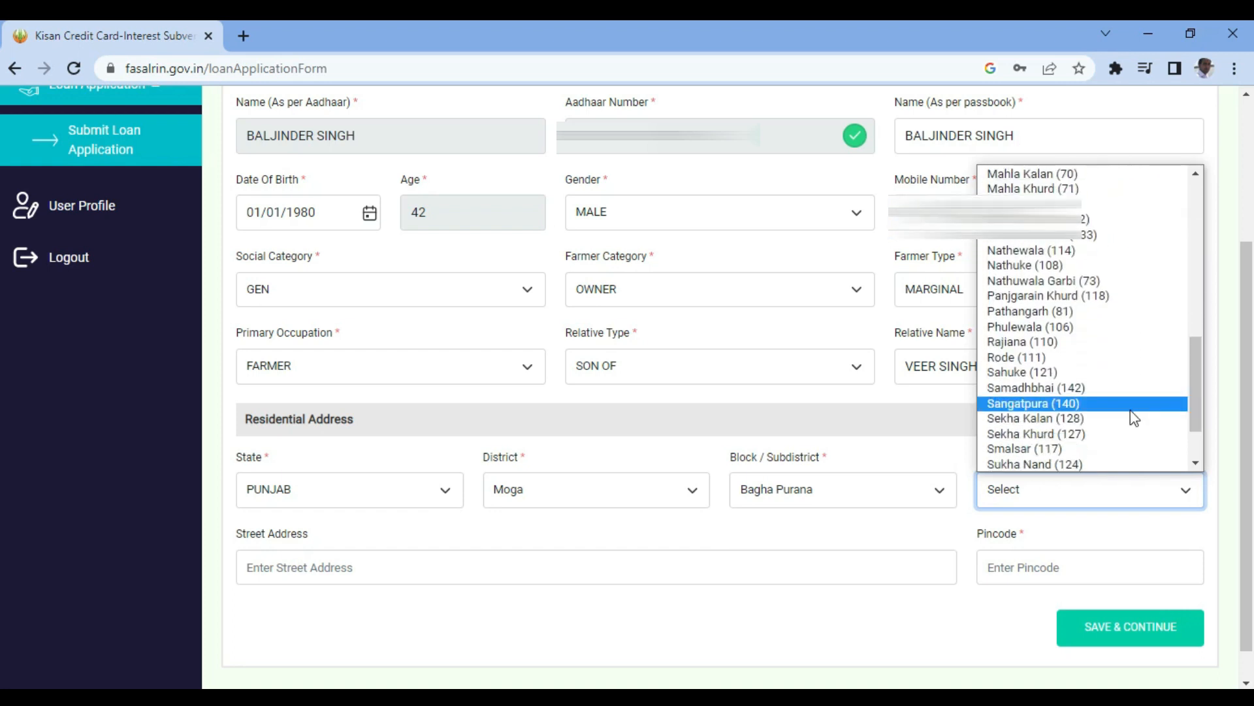
click(1096, 422)
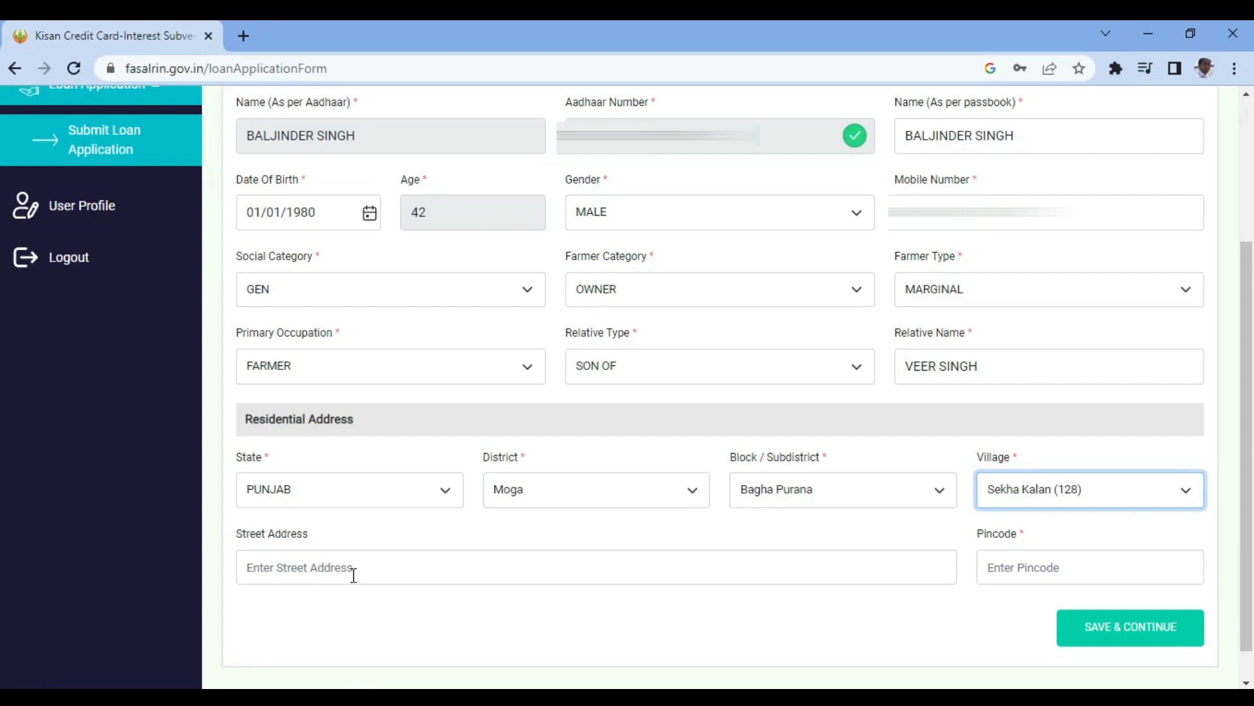
click(1019, 566)
text(14200)
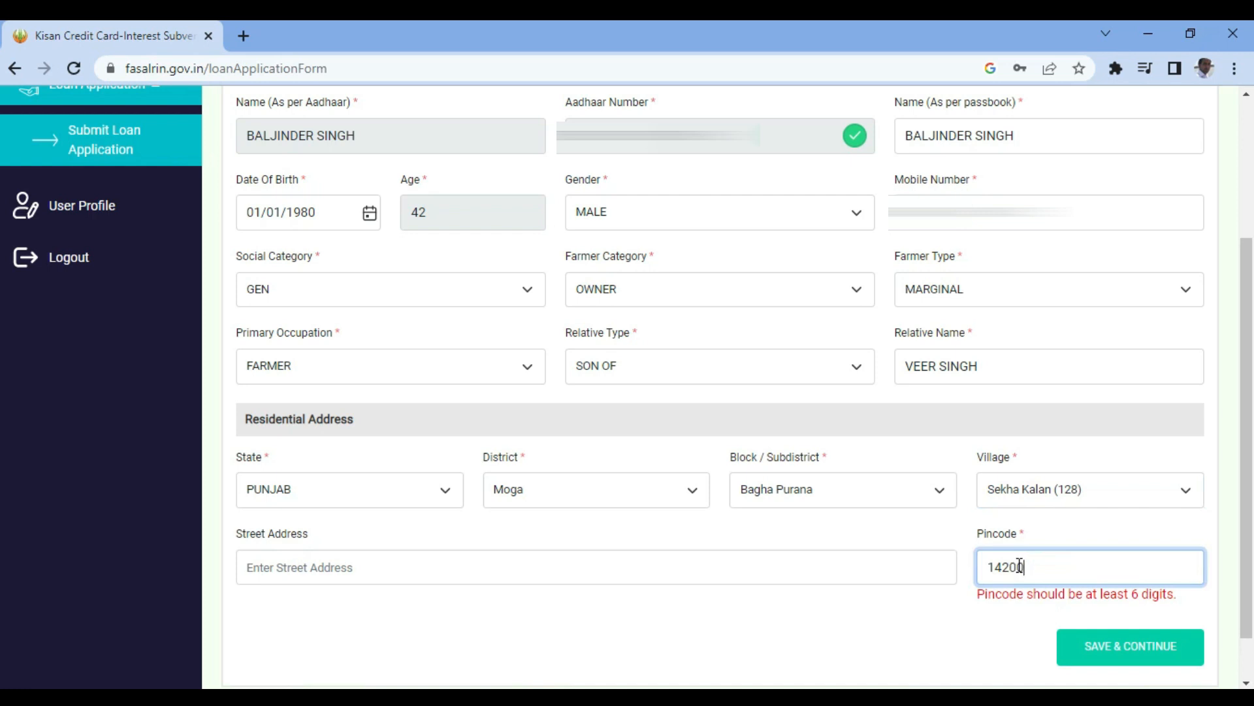
text(1)
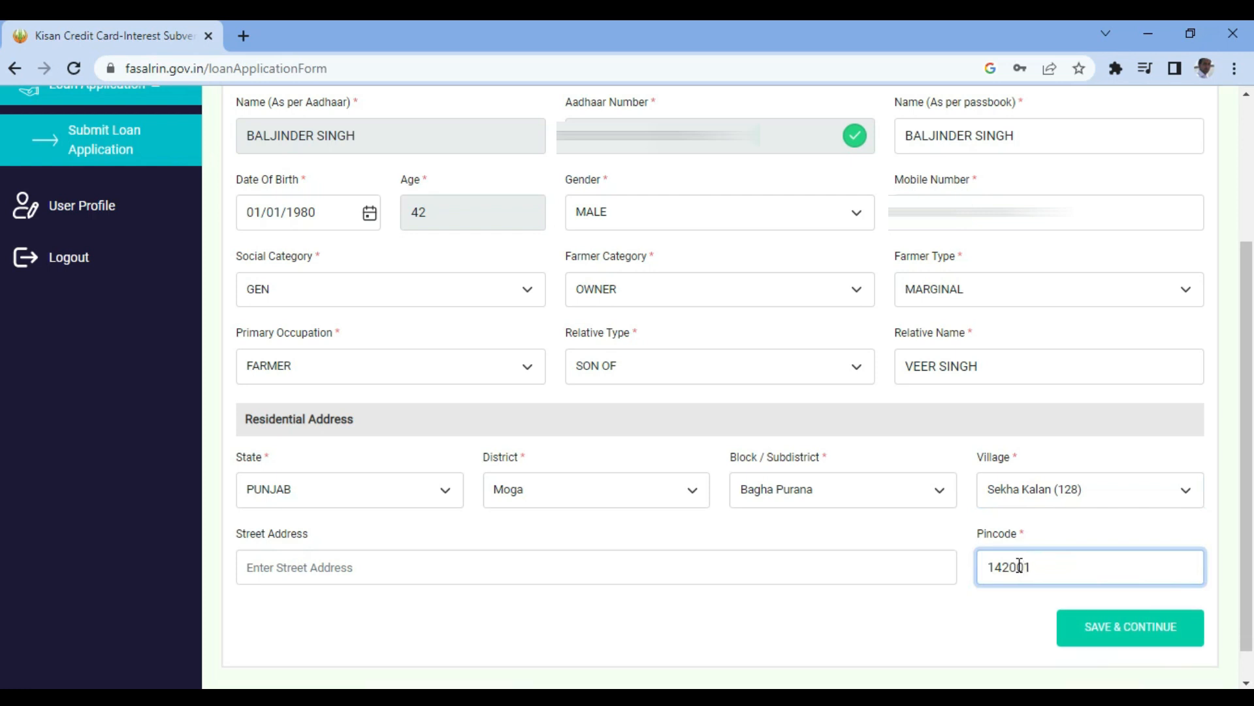
click(1124, 626)
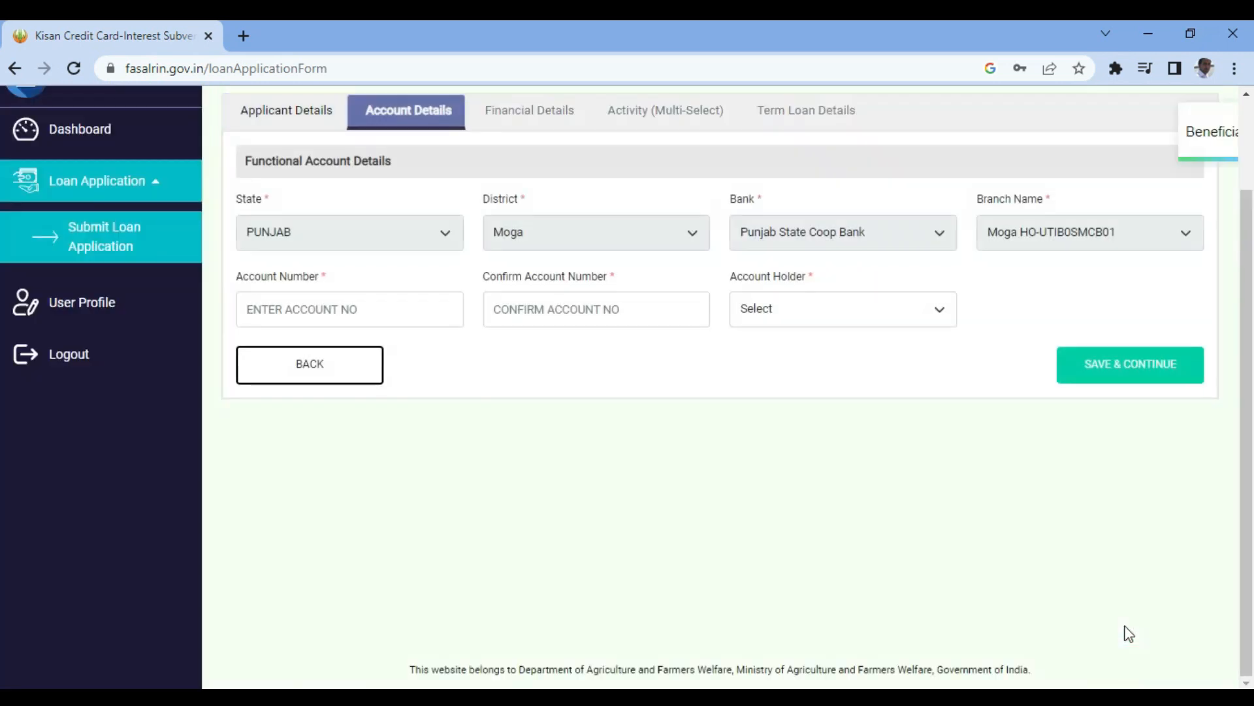
- Enter the bank account number twice, choose SINGLE as account holder, and save and continue
drag(1249, 332, 1249, 253)
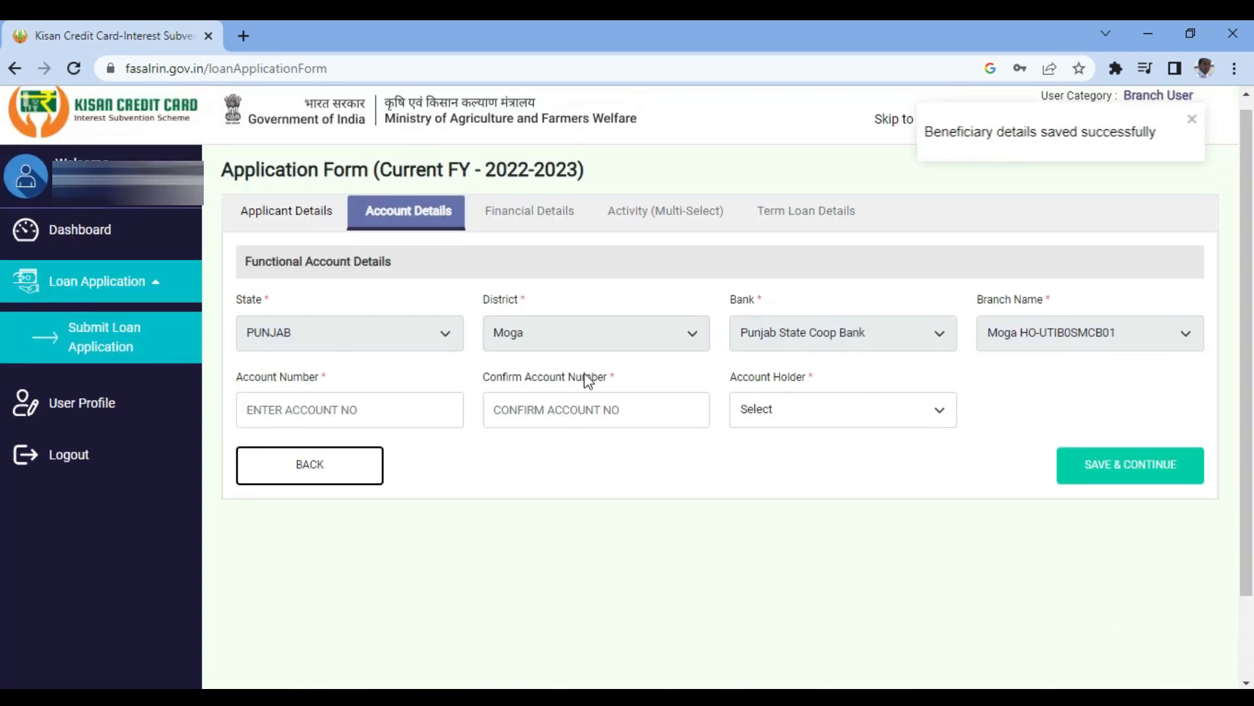
click(362, 413)
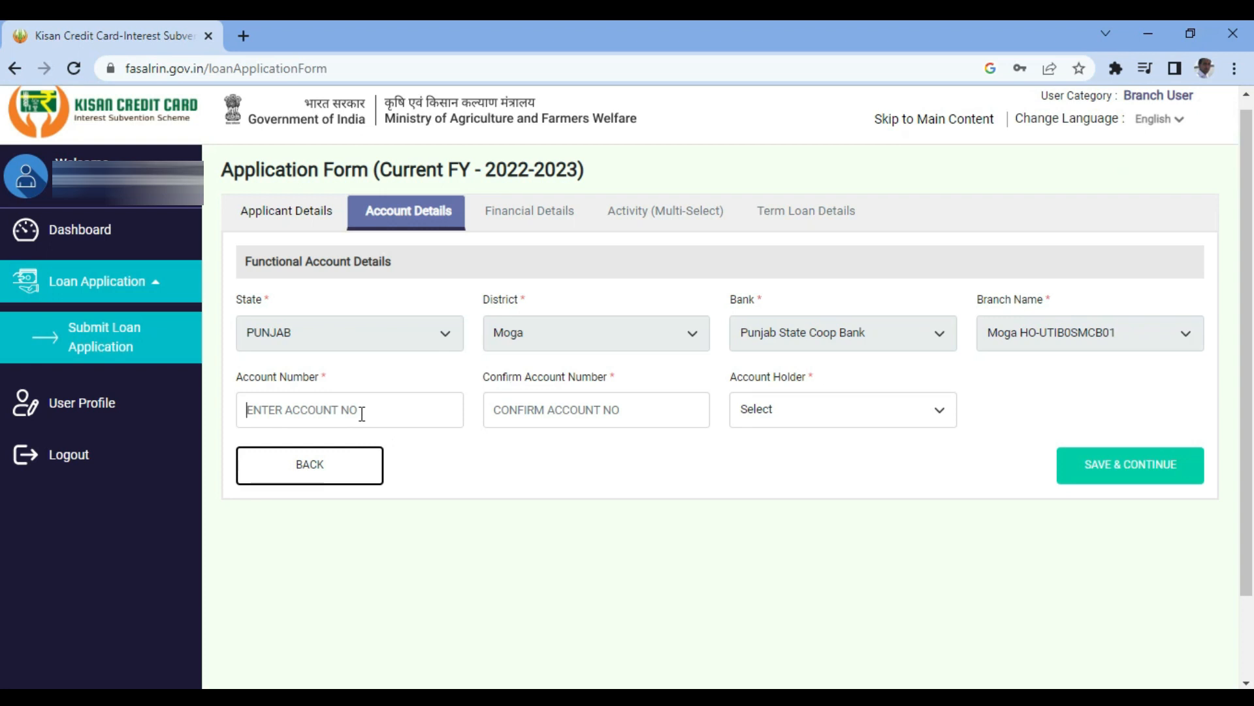
text(1)
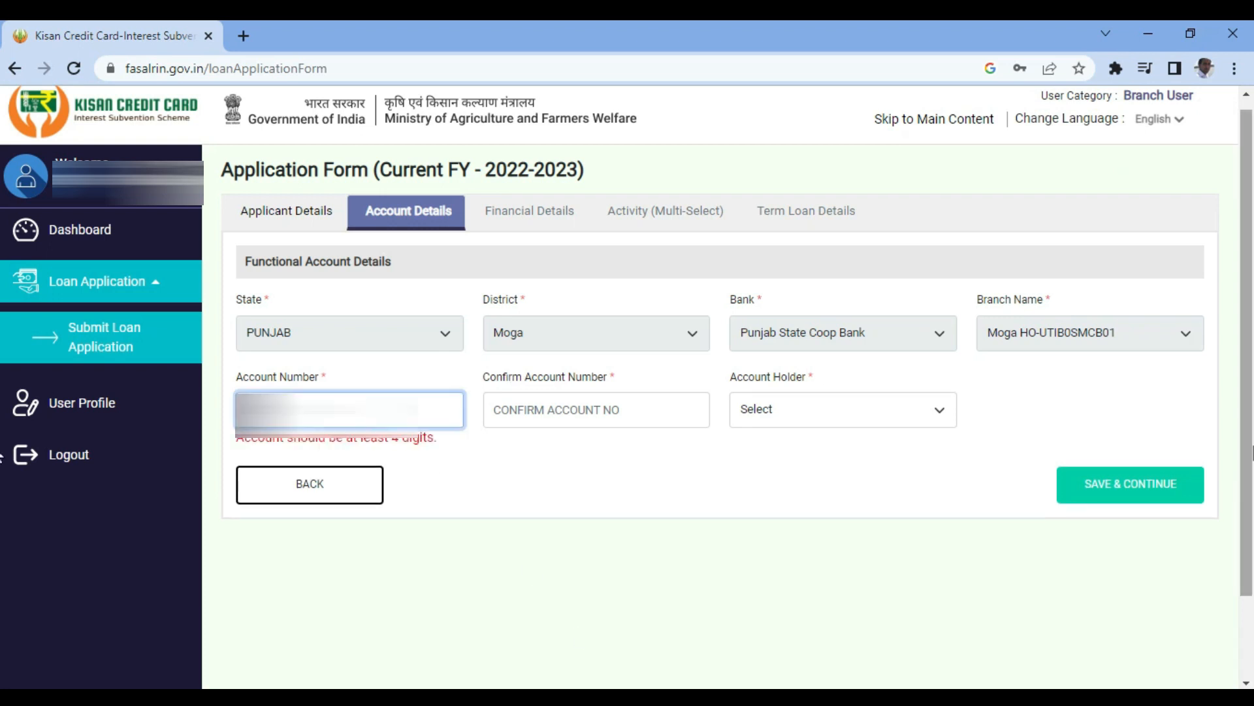
text(234)
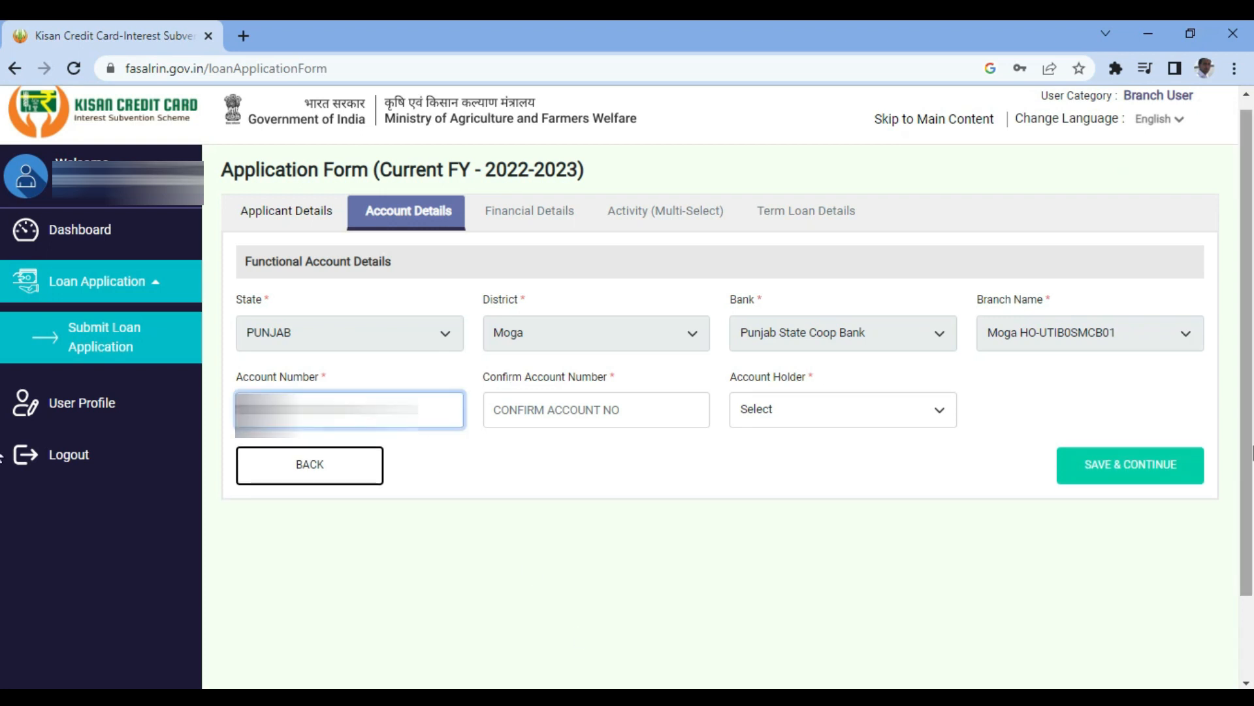
key(Tab)
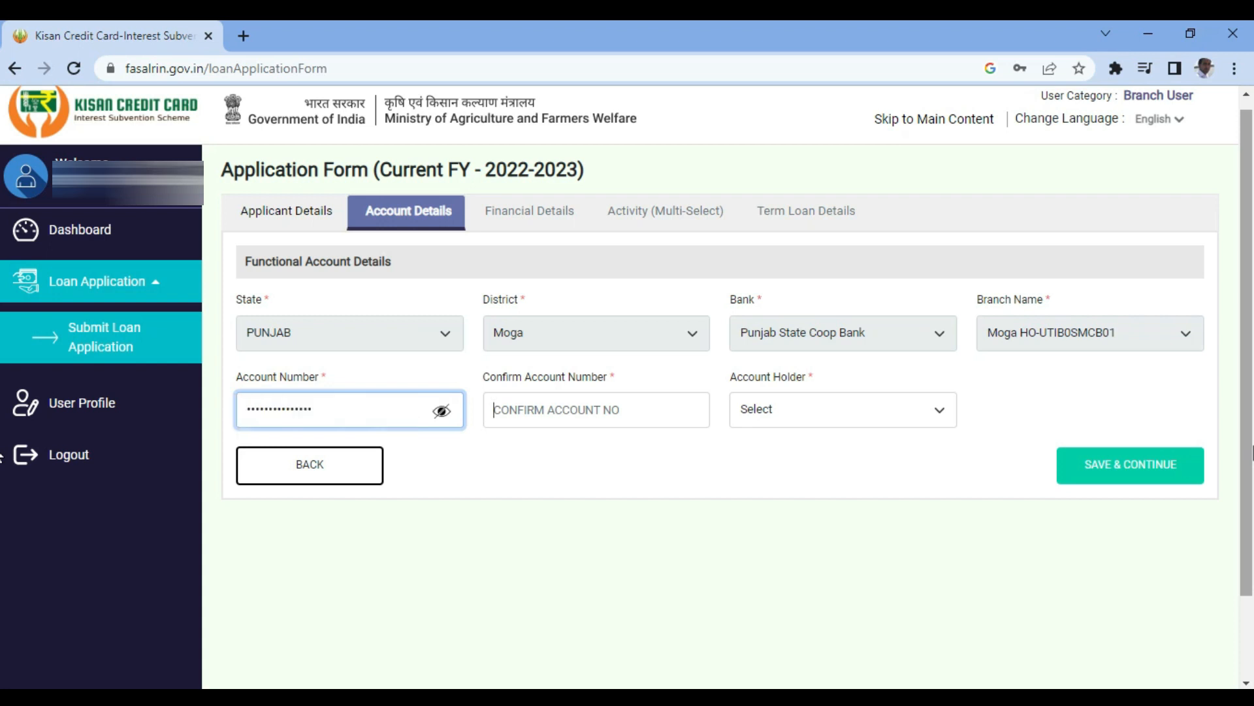
text(1234)
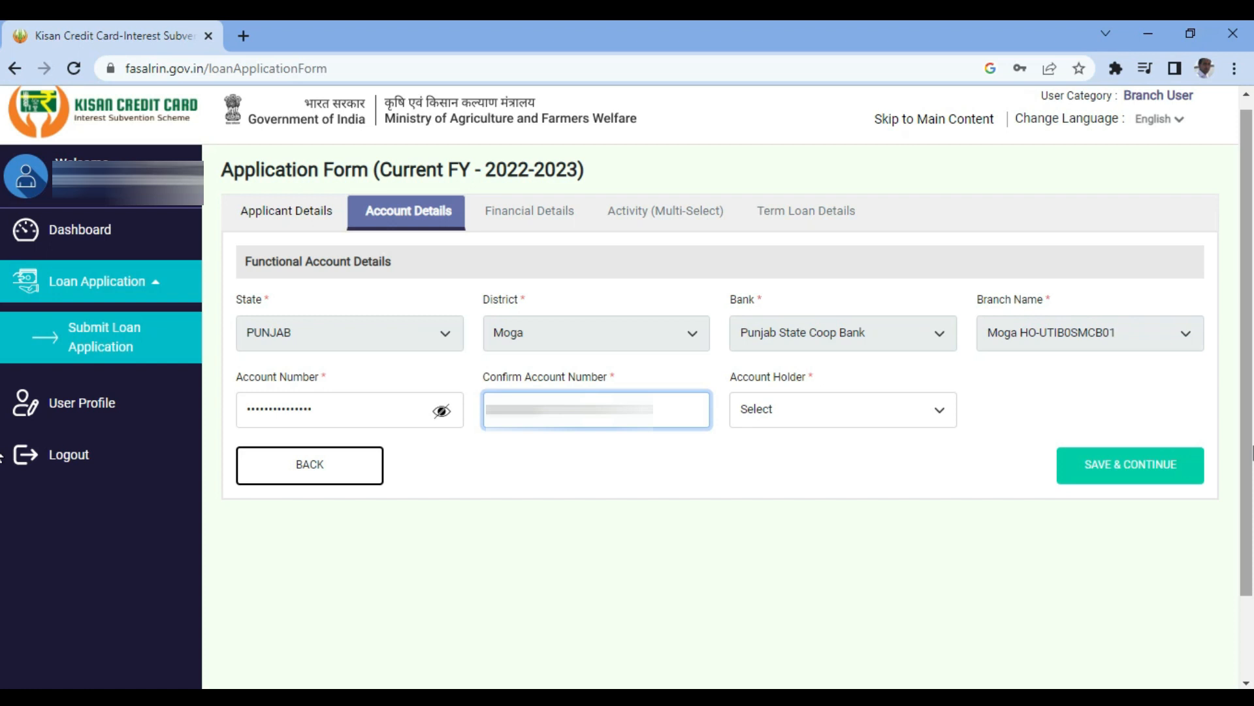
key(Tab)
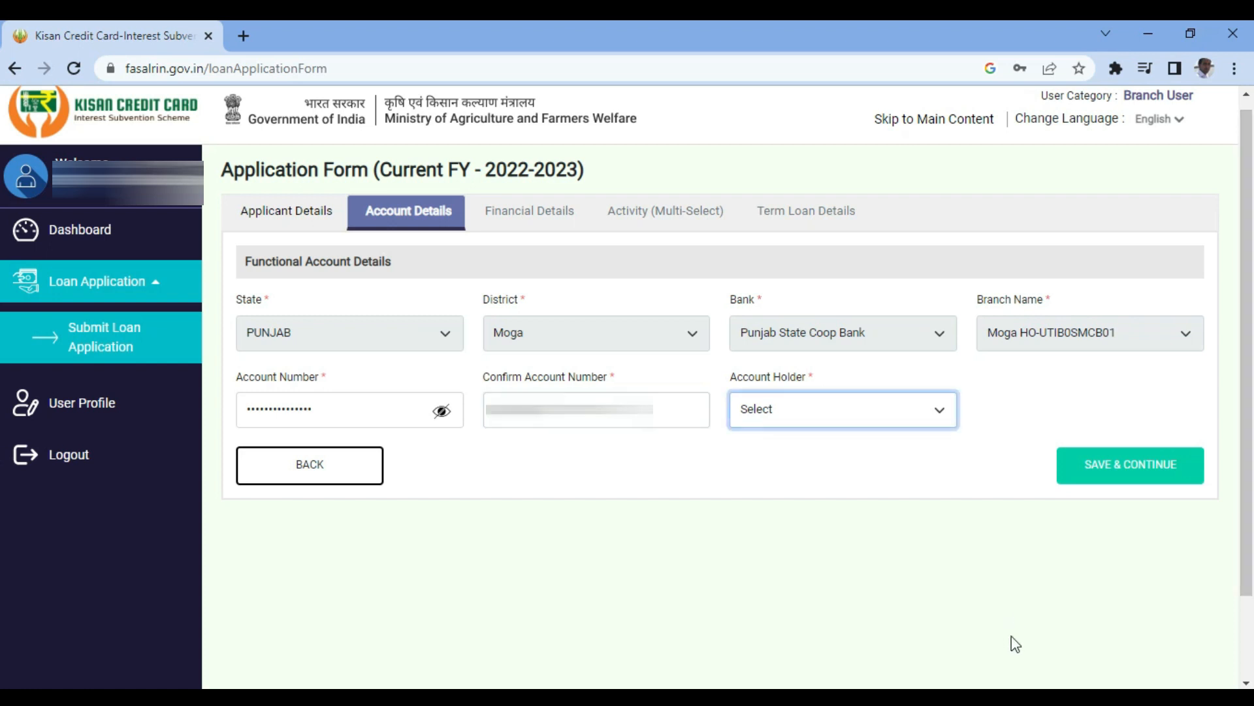
click(916, 416)
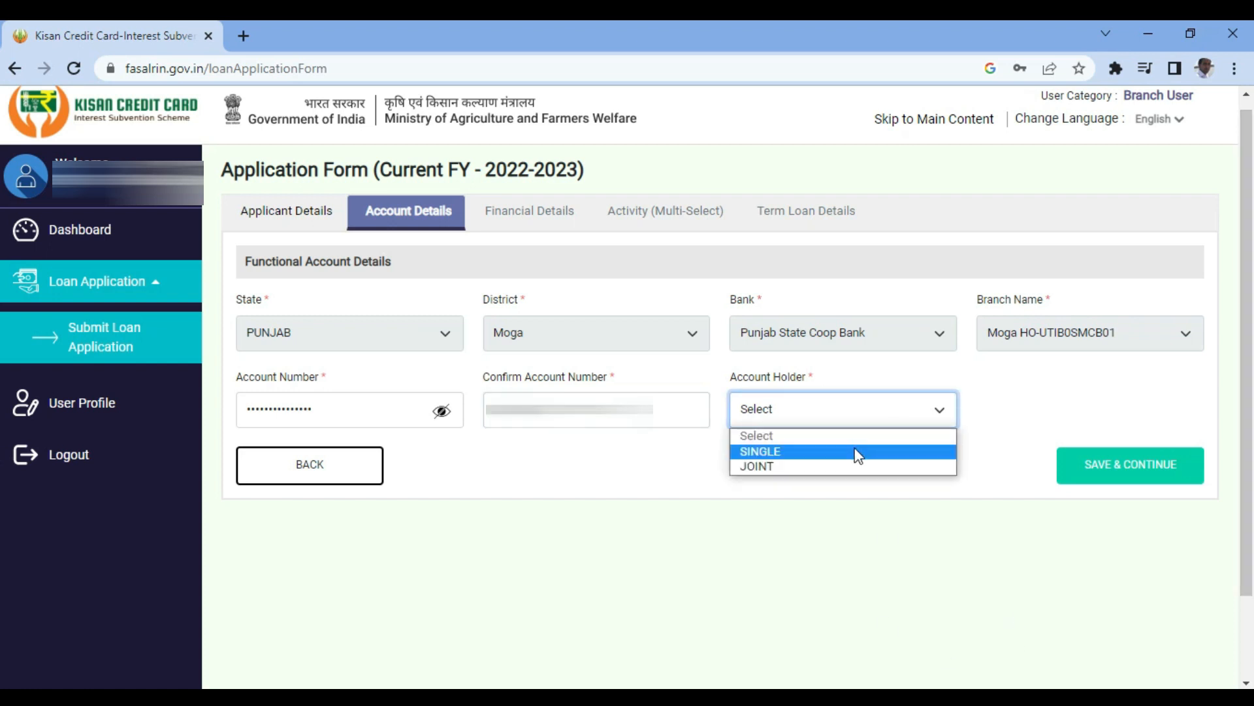
click(851, 462)
click(1147, 465)
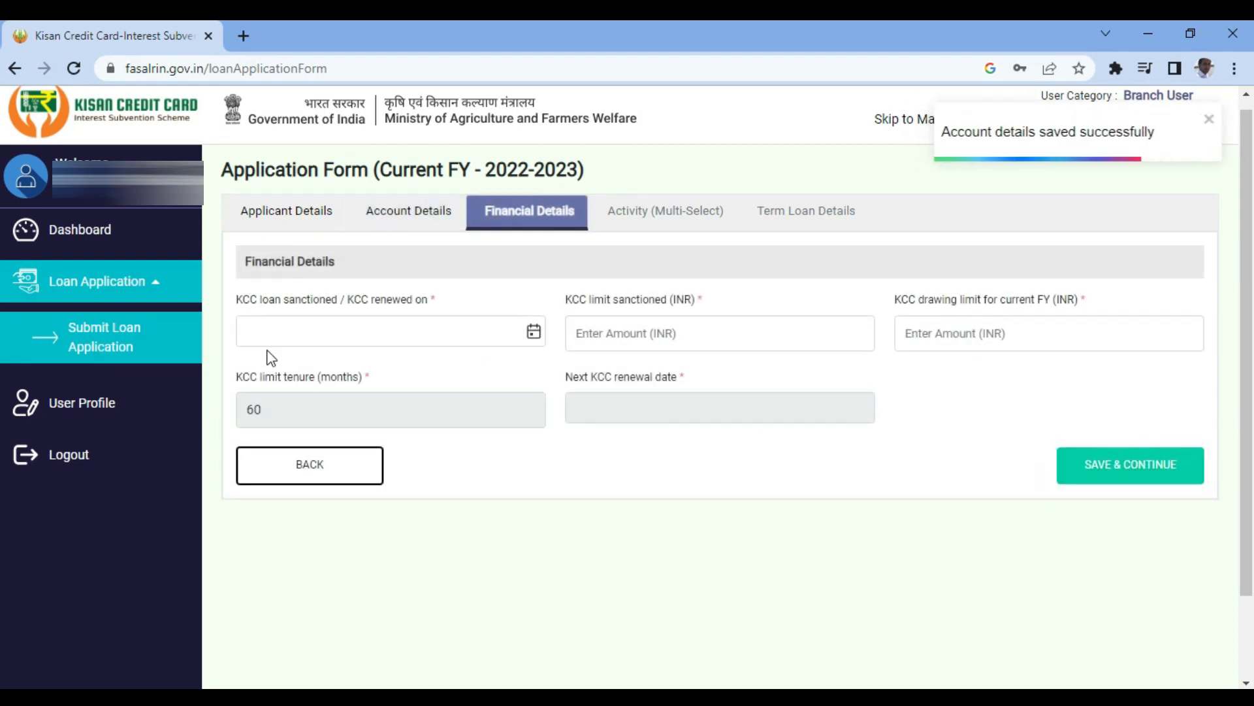
- Set the KCC sanction date to 01/04/2018 in the date picker
click(533, 332)
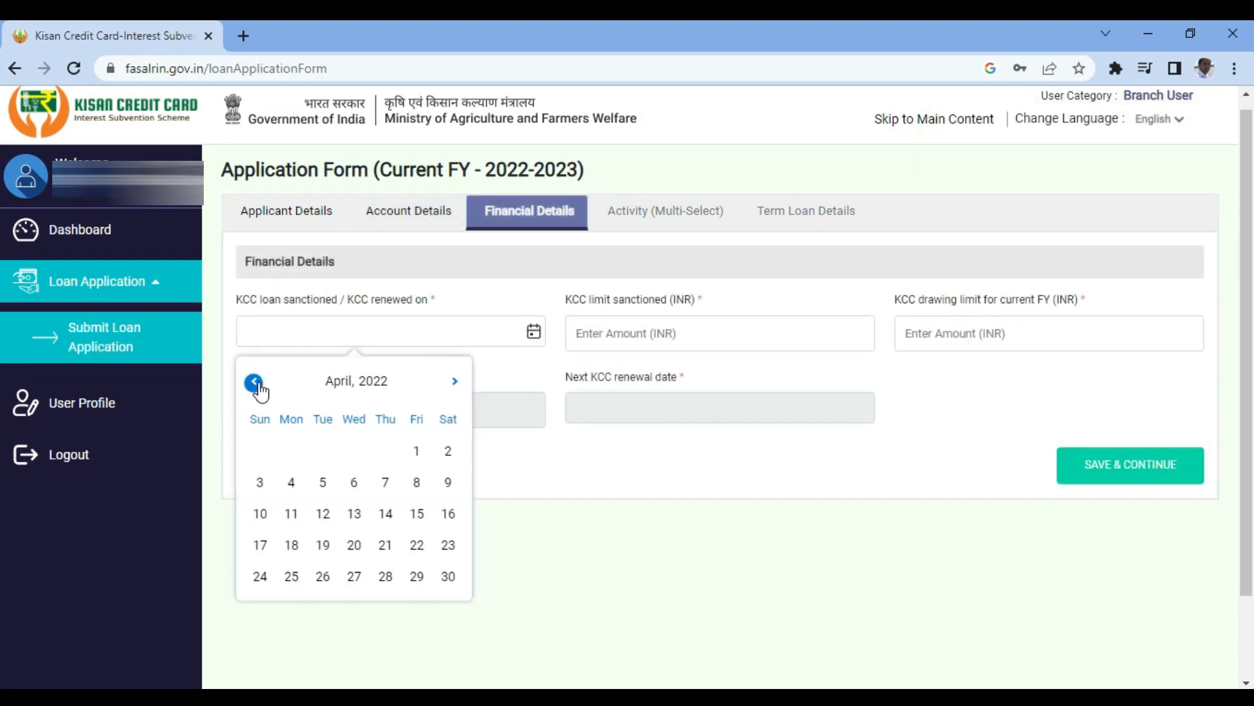
click(380, 384)
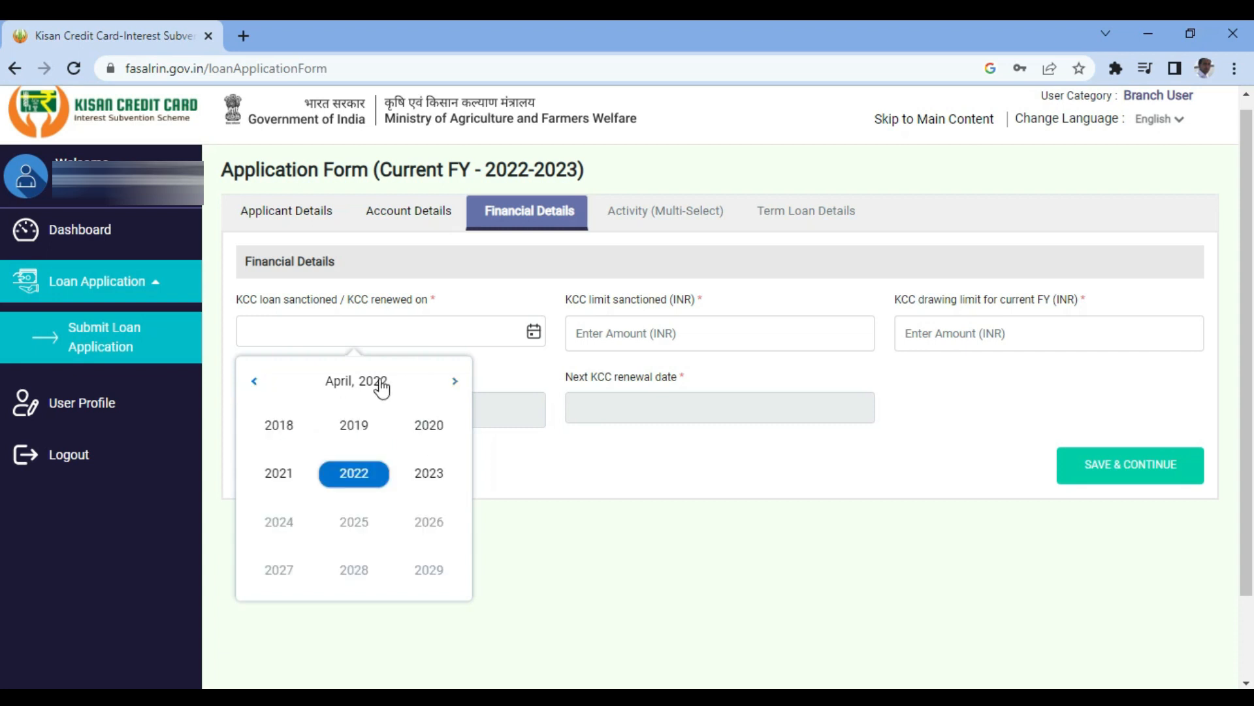
click(274, 423)
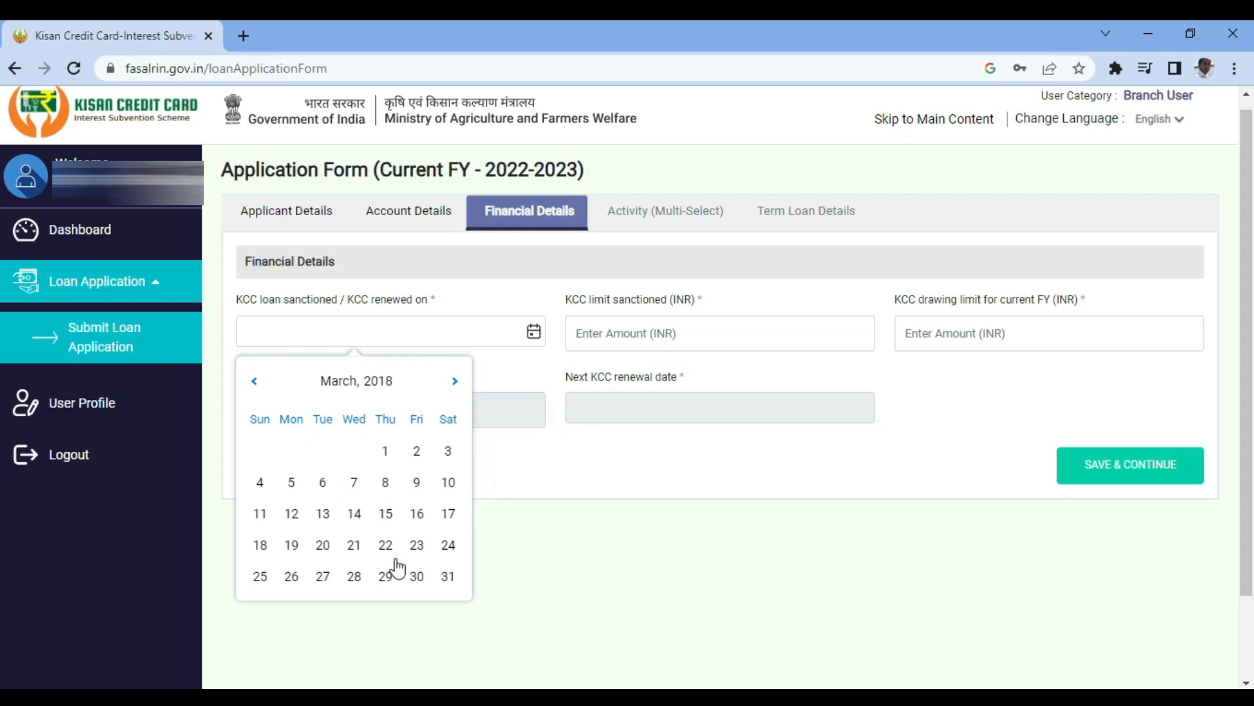
click(330, 381)
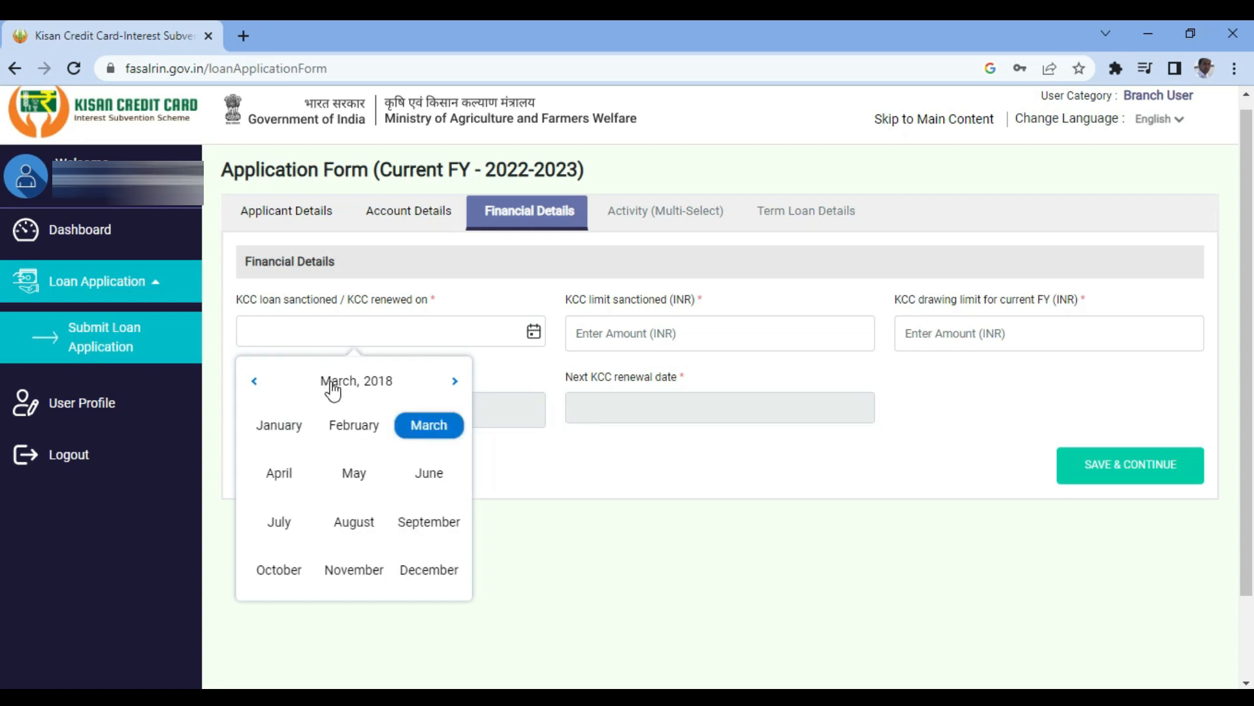
click(283, 476)
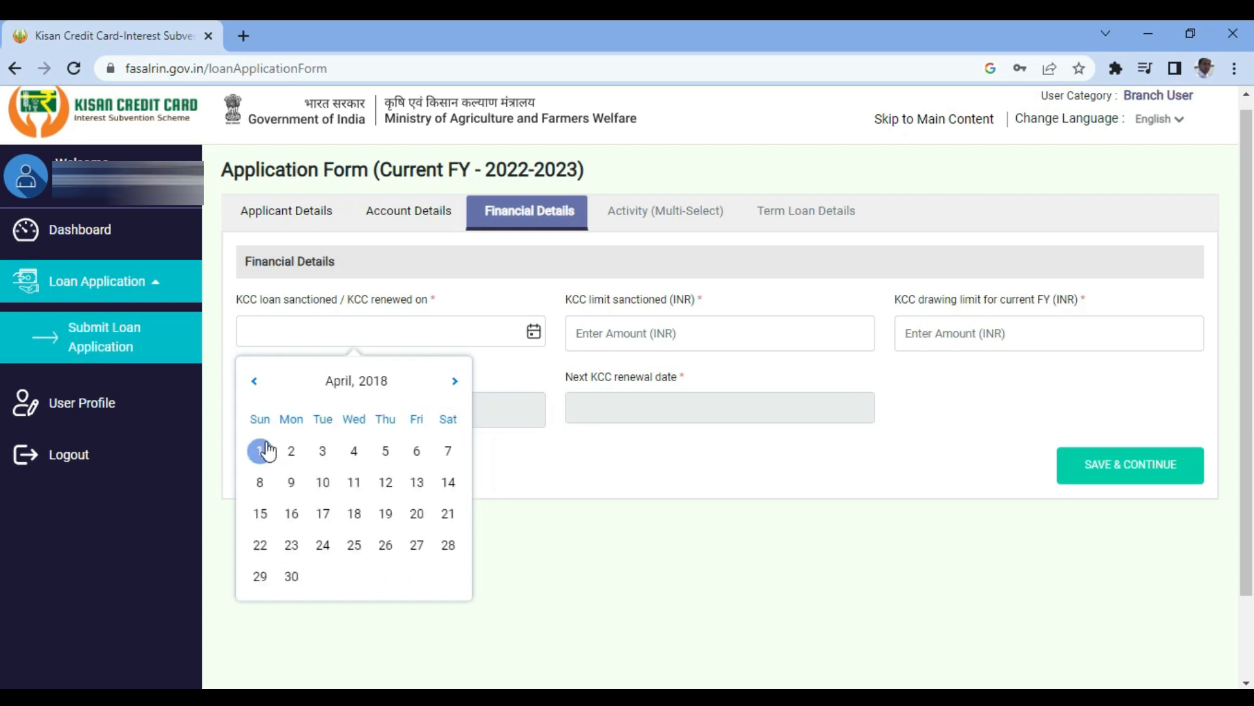
click(267, 451)
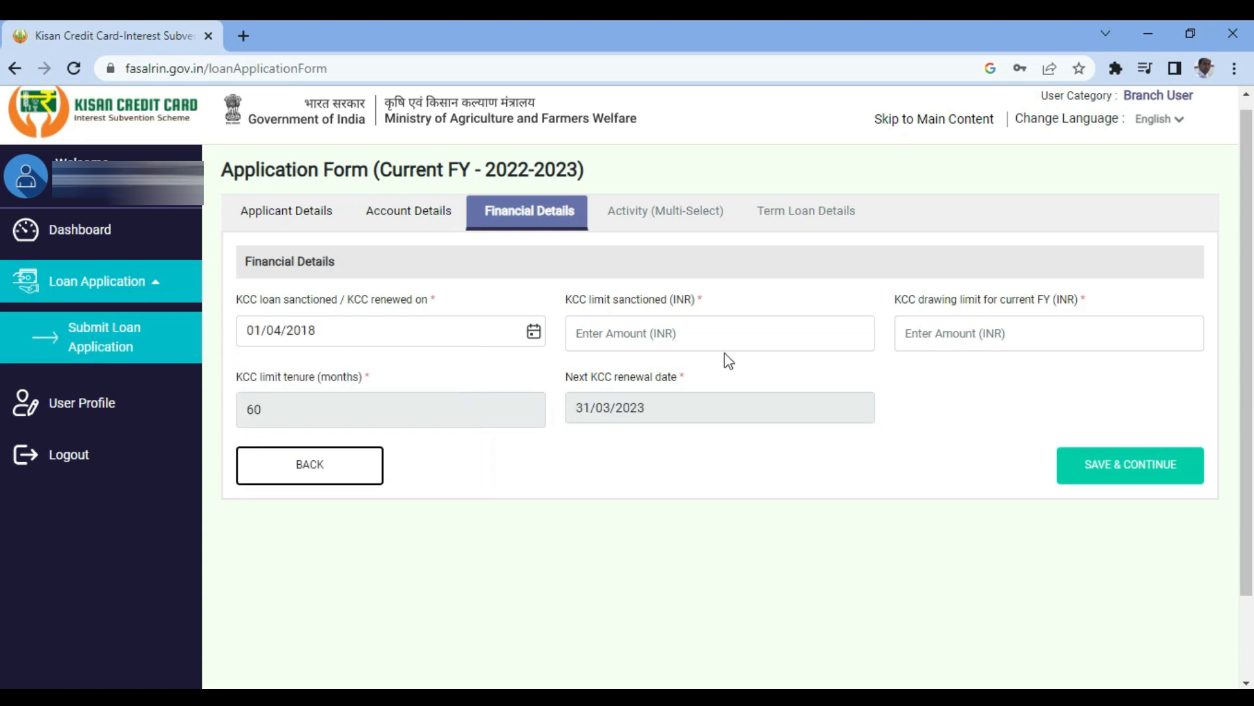
- Enter 46000 as both KCC limit sanctioned and current-year drawing limit, then save
click(614, 334)
text(46000)
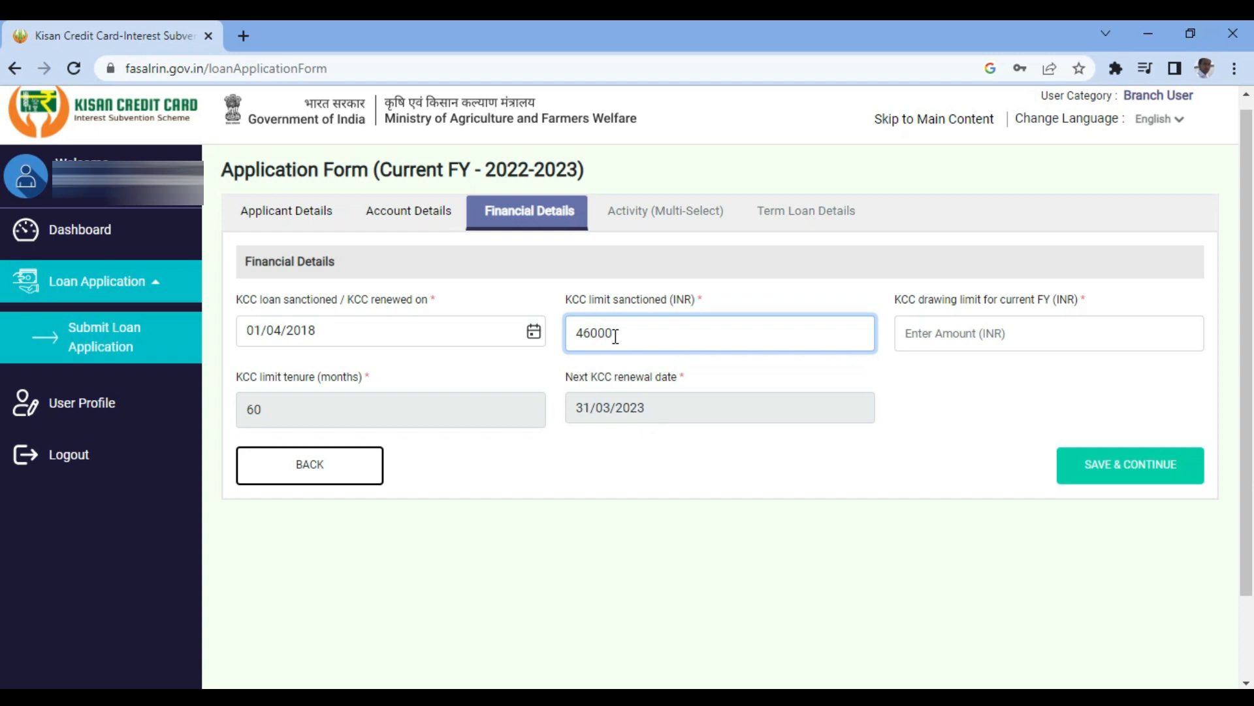
click(958, 336)
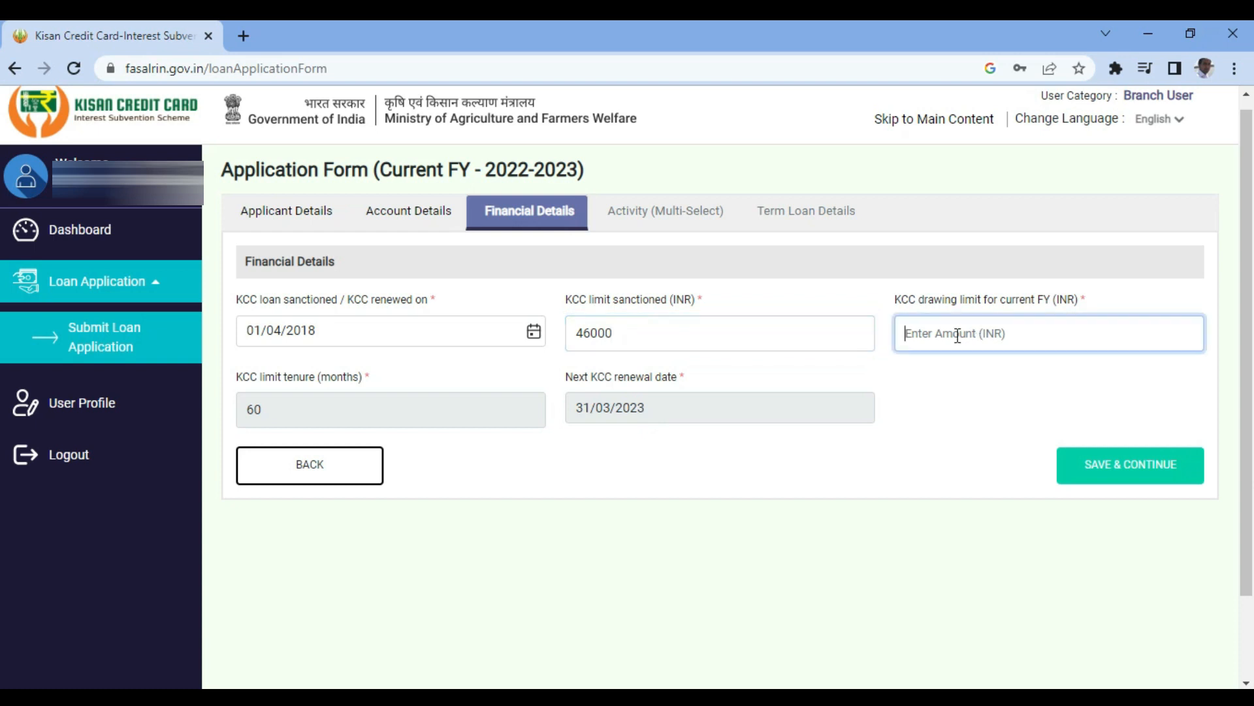
text(46000)
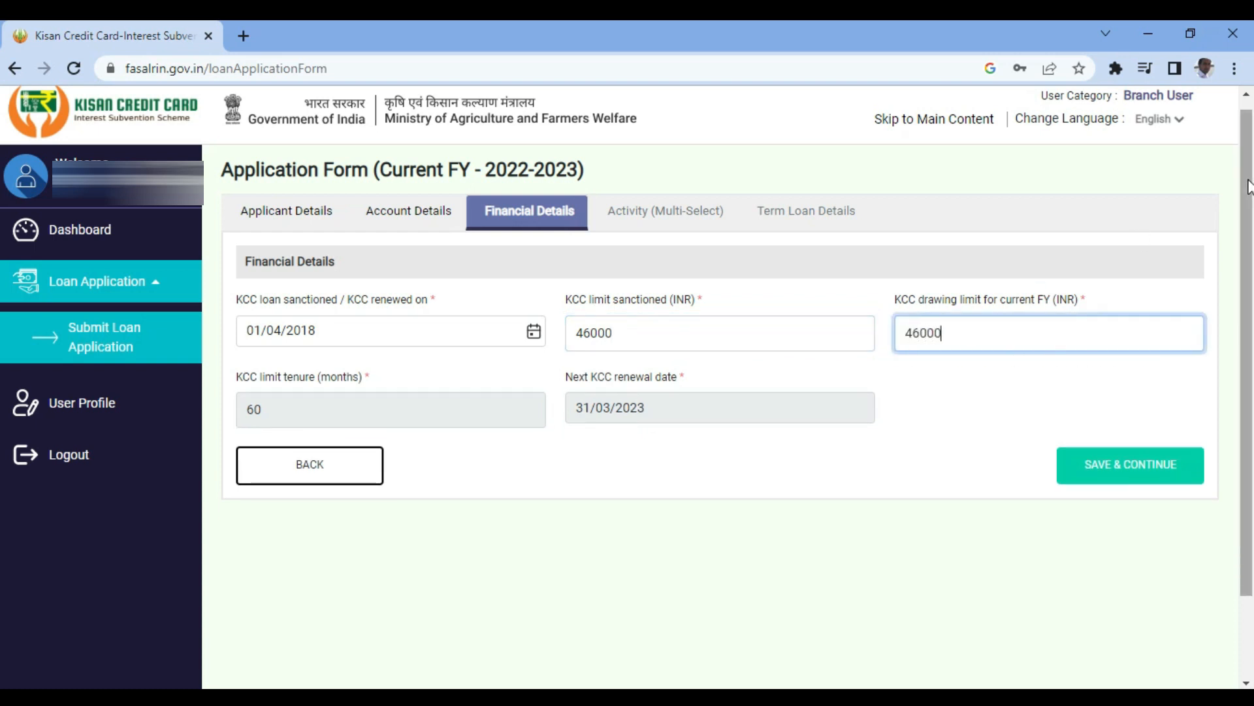
click(1128, 460)
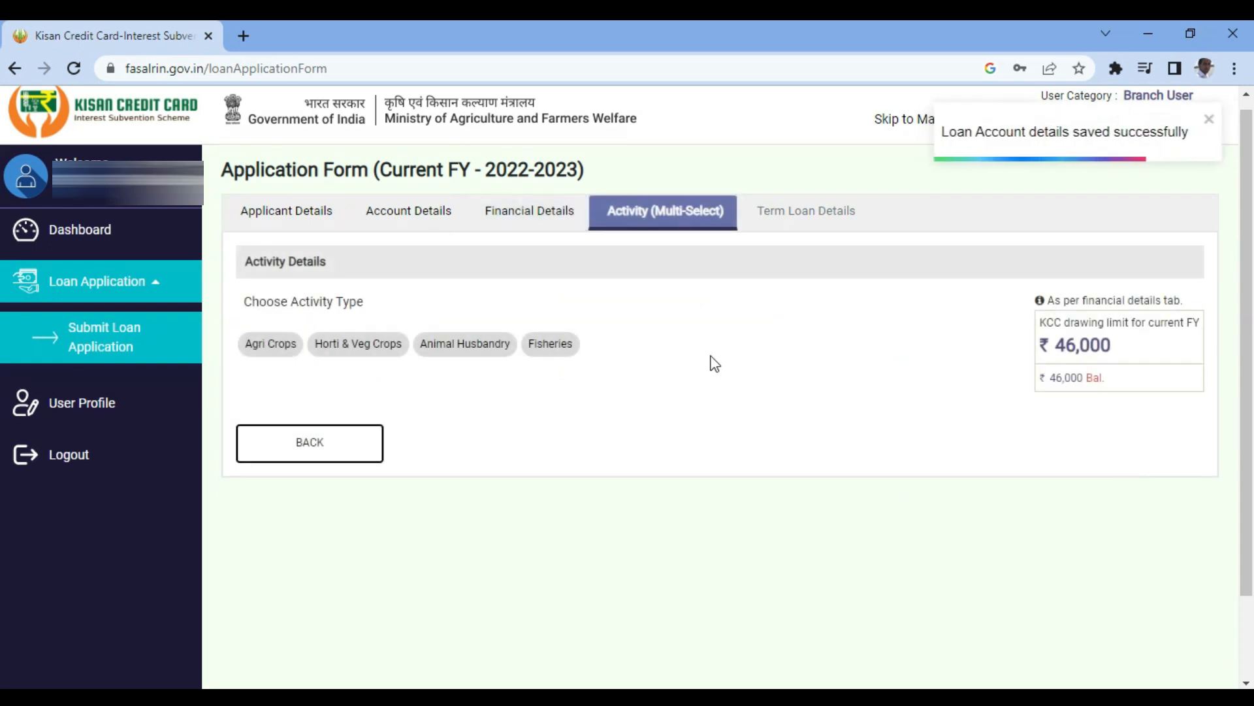
- Select the Agri Crops activity and enter a loan sanctioned amount of 46000
click(268, 346)
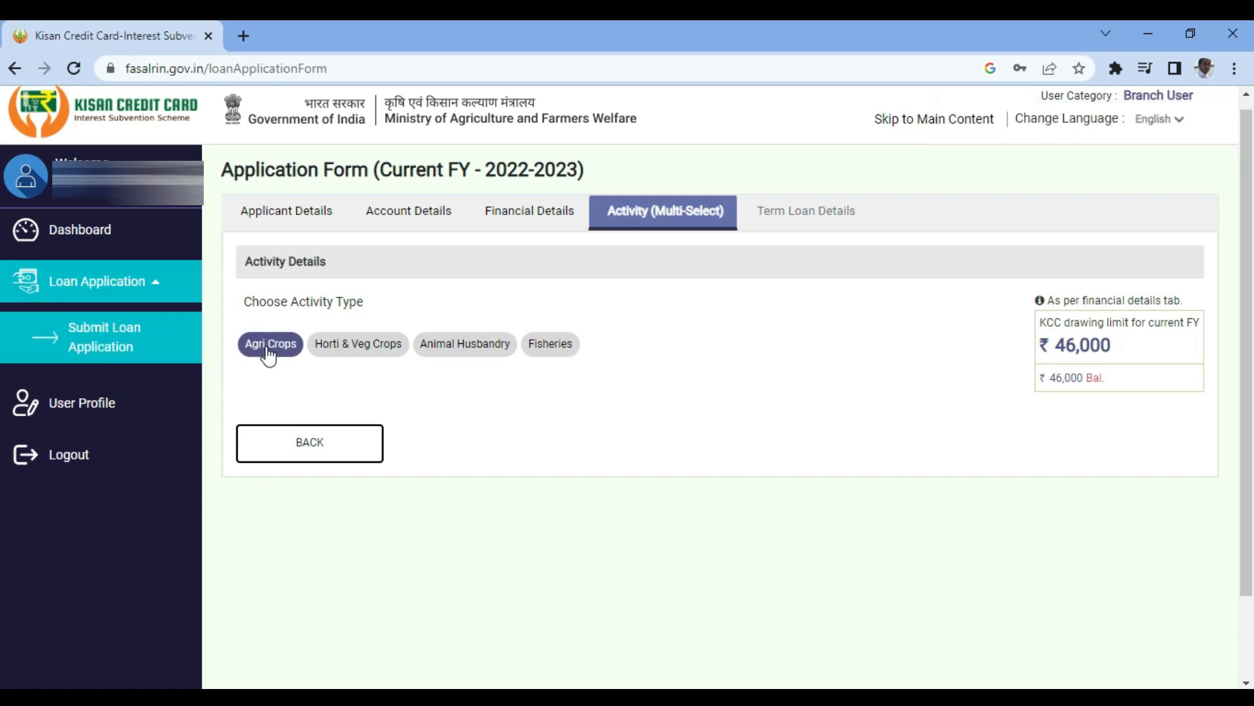
click(268, 353)
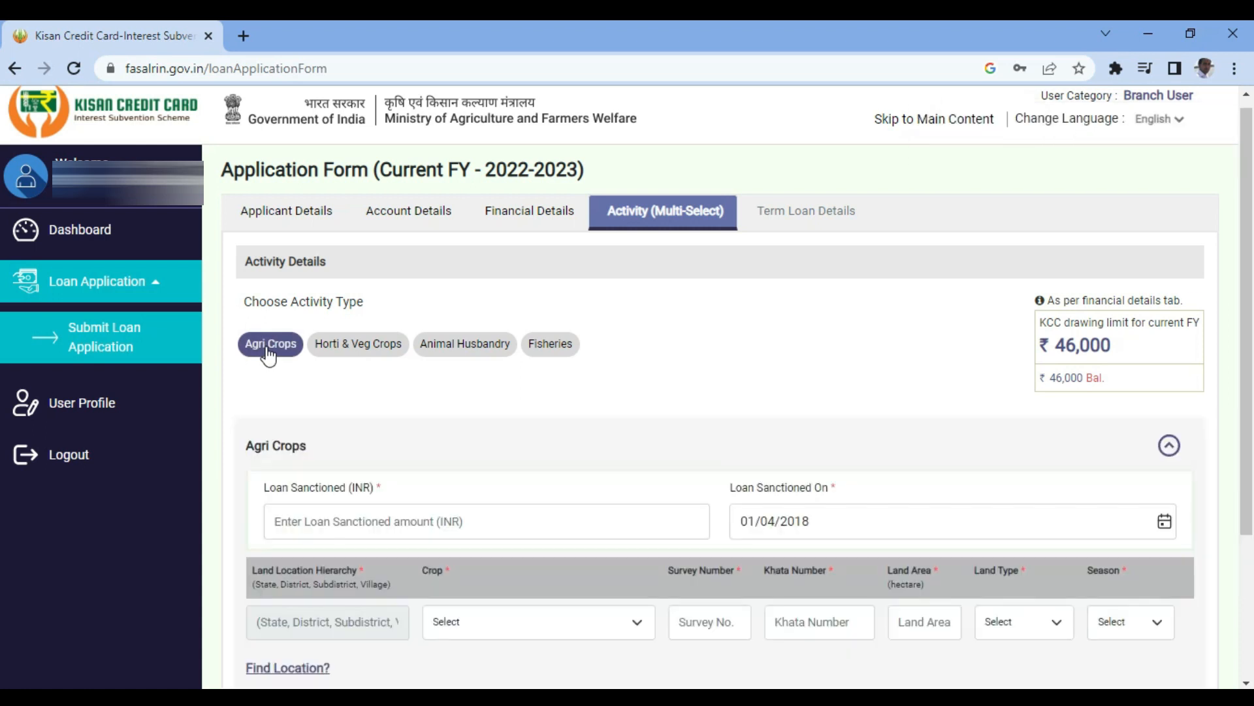
drag(1246, 254, 1246, 399)
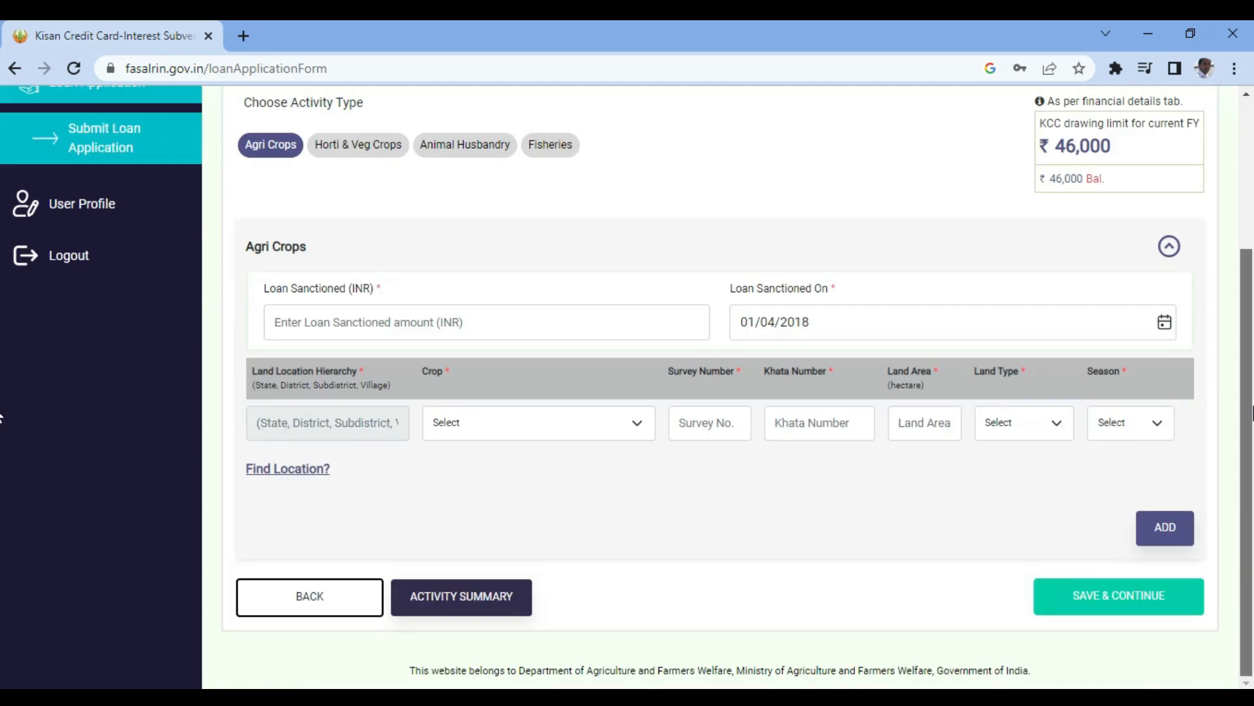
click(304, 327)
text(46000)
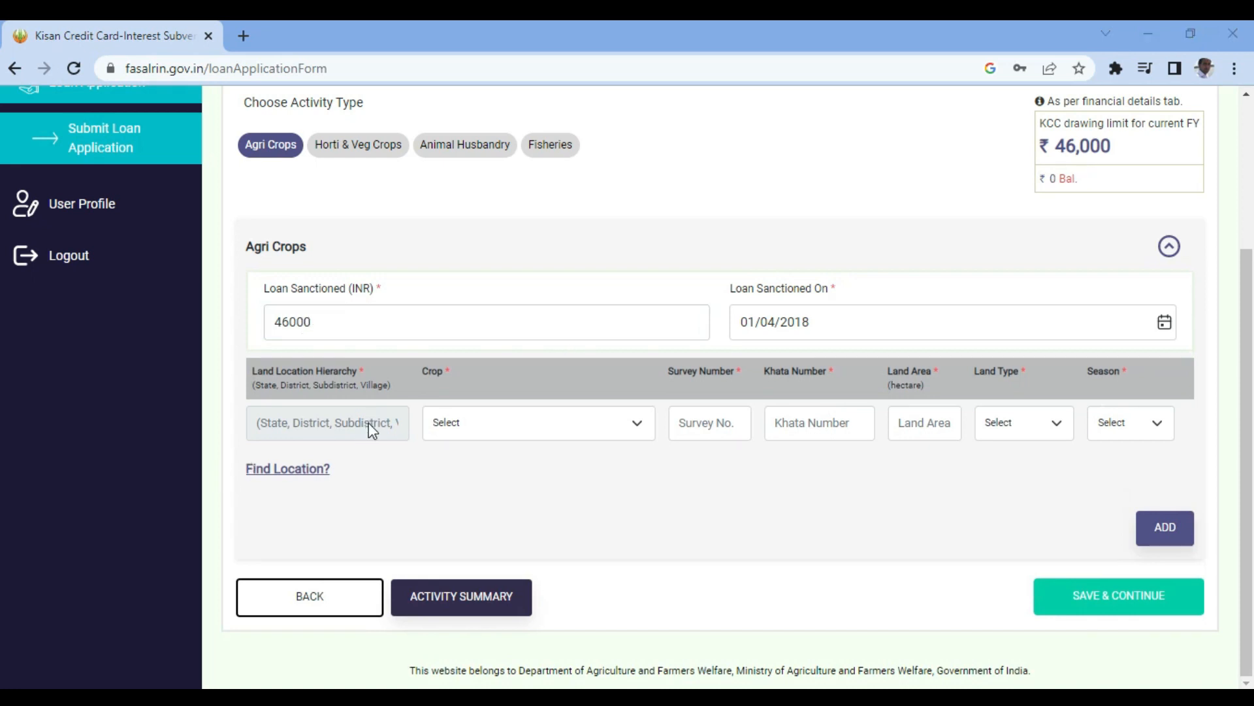
- Fill the first crop row with Paddy - Aahu, survey 251, khata 12, area 0.81
click(493, 436)
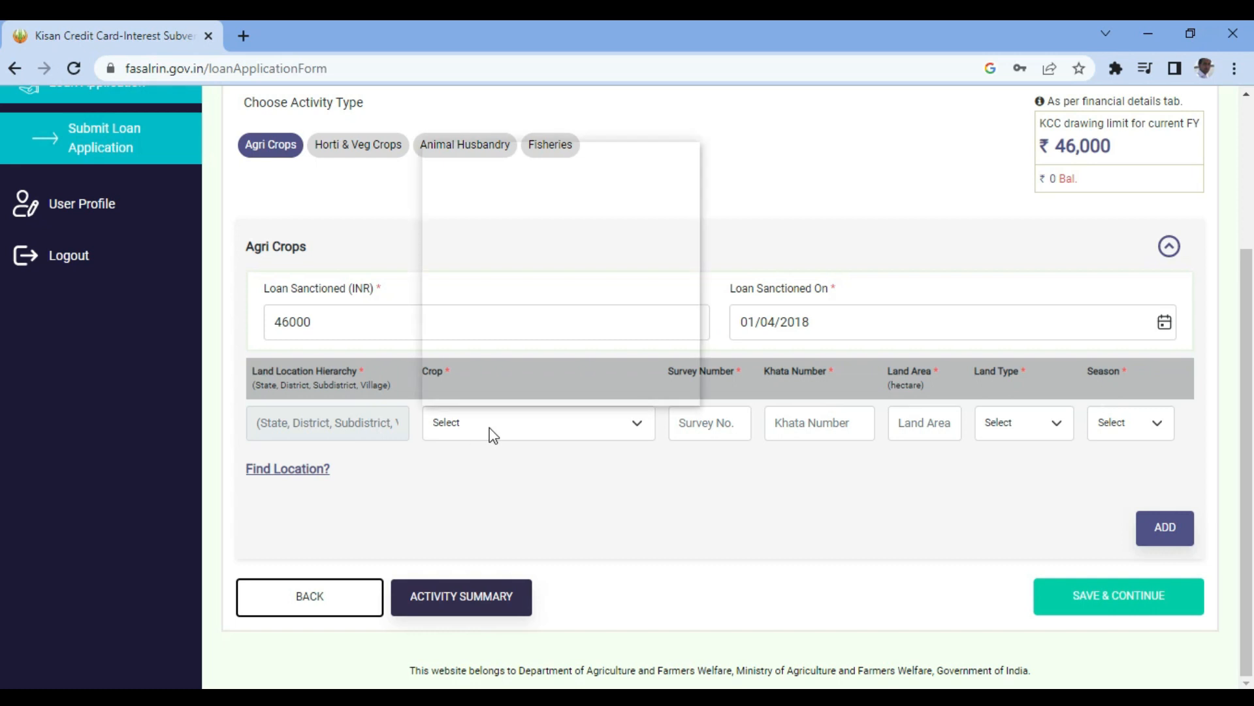
key(p)
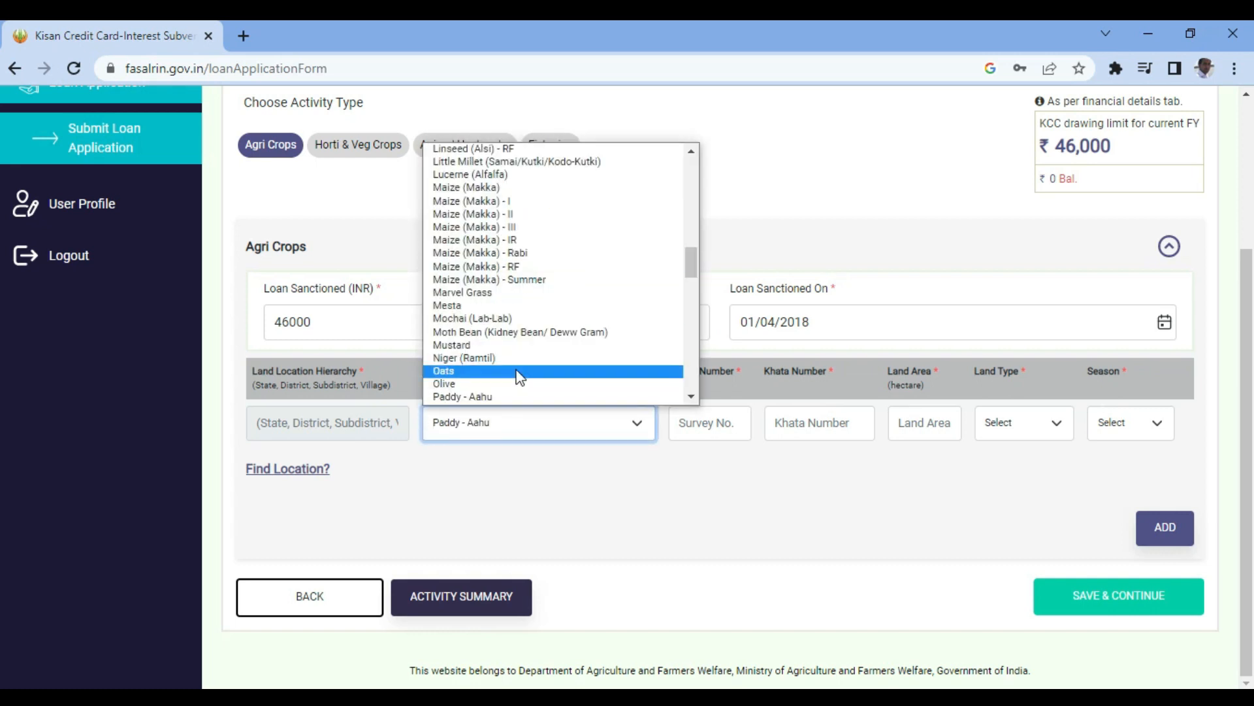
click(481, 395)
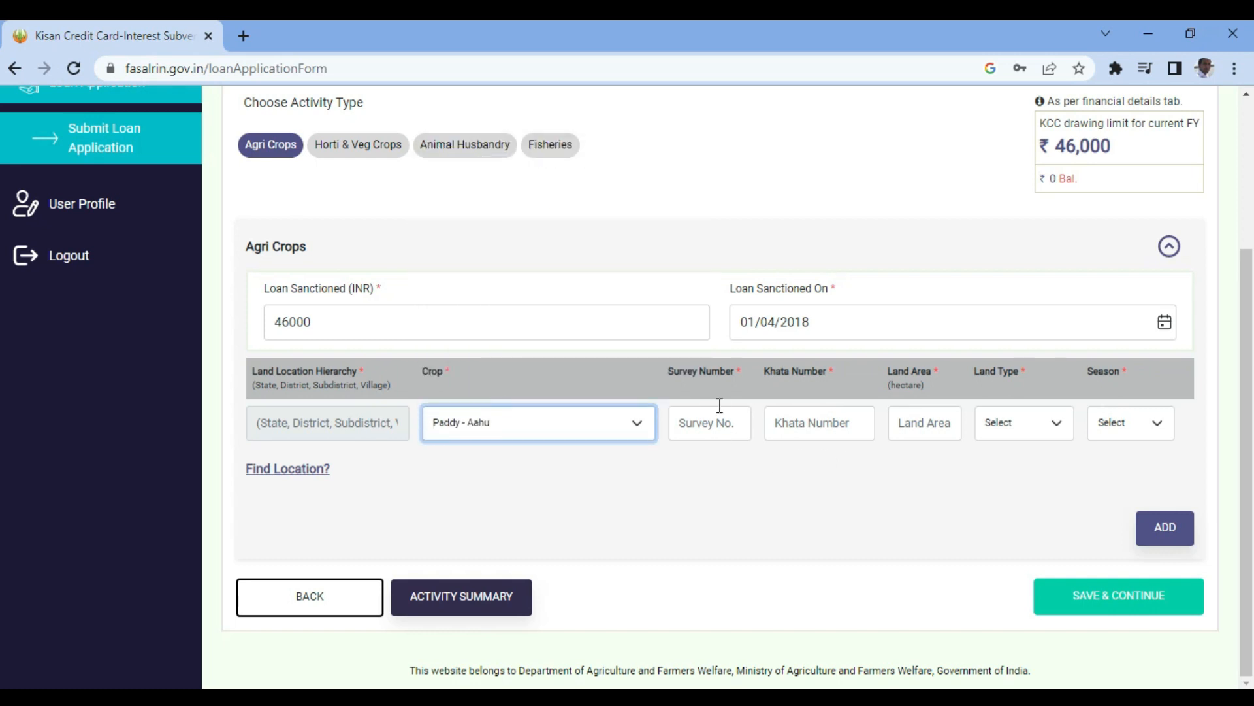
key(Tab)
text(251)
key(Tab)
text(12)
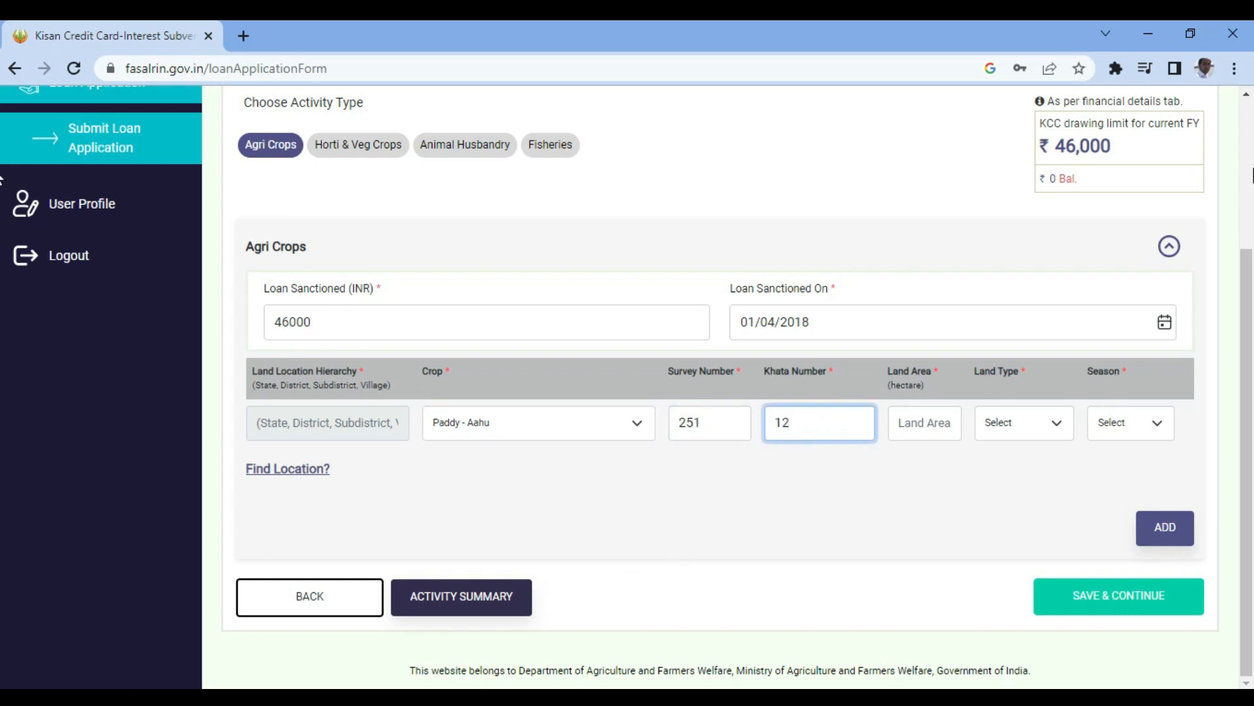
key(Tab)
text(0.81)
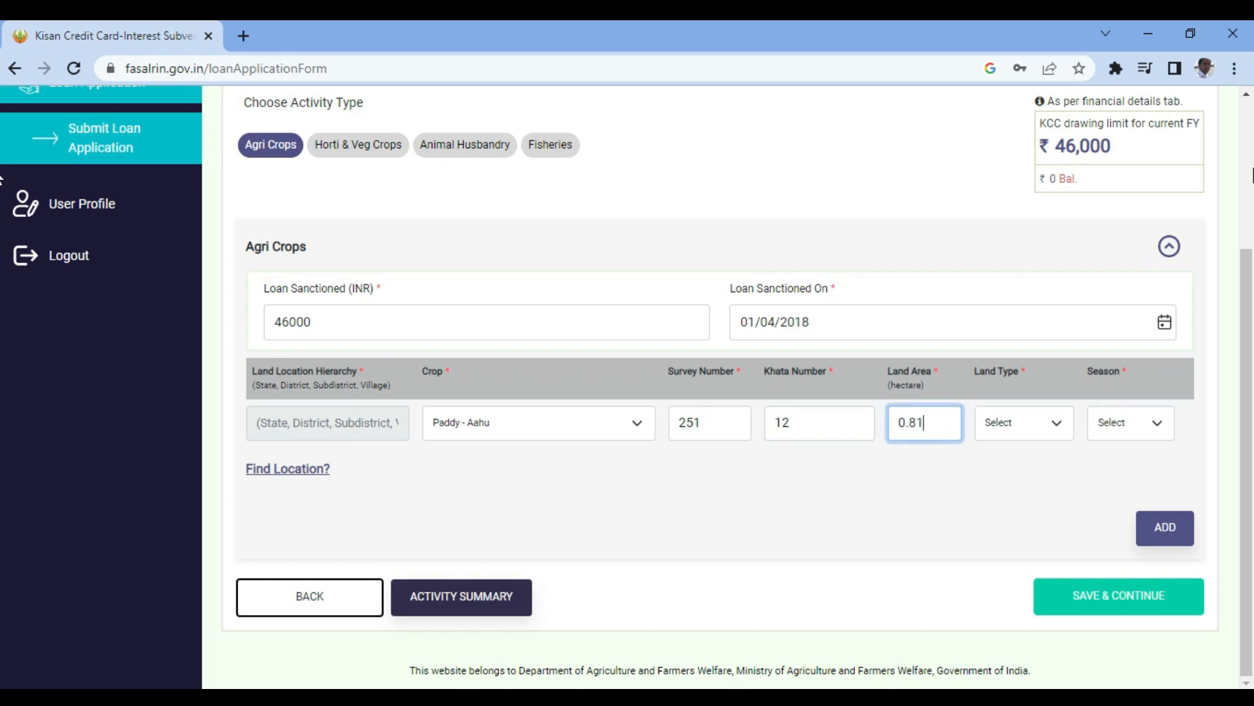
- Set the Paddy row's land type to IRRIGATED and season to KHARIF
key(Tab)
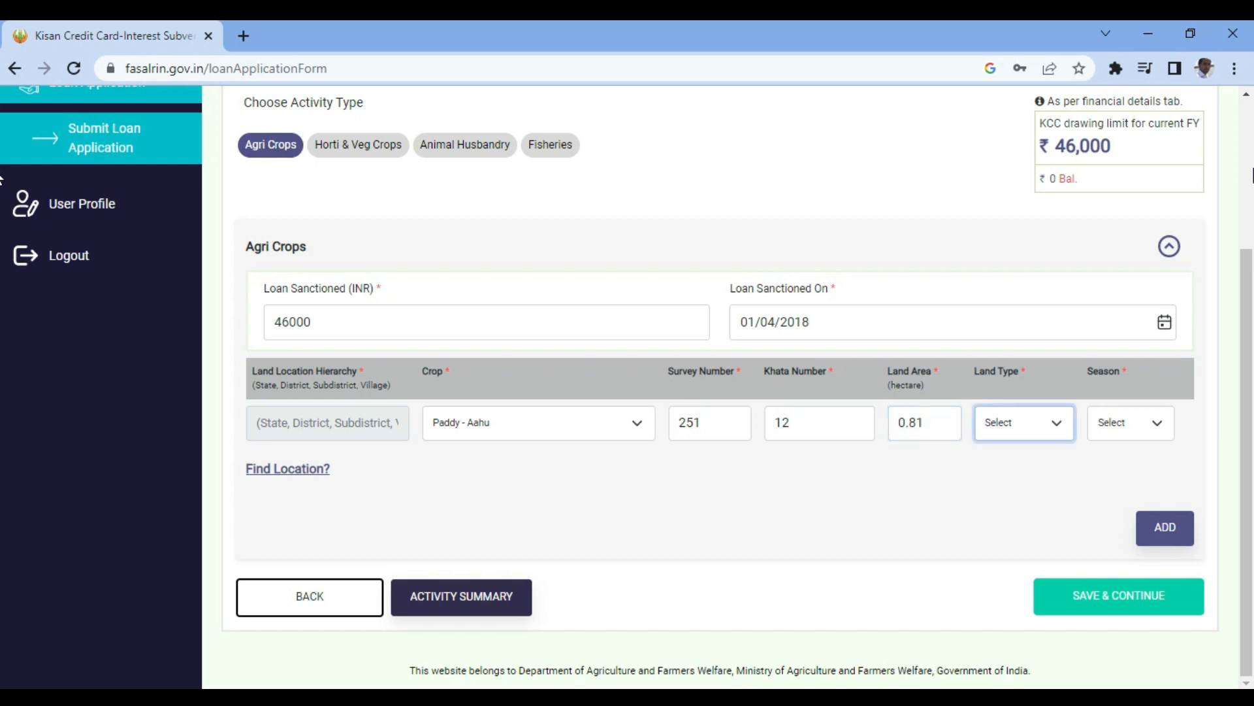
click(1031, 420)
click(1021, 459)
click(1143, 423)
click(1114, 458)
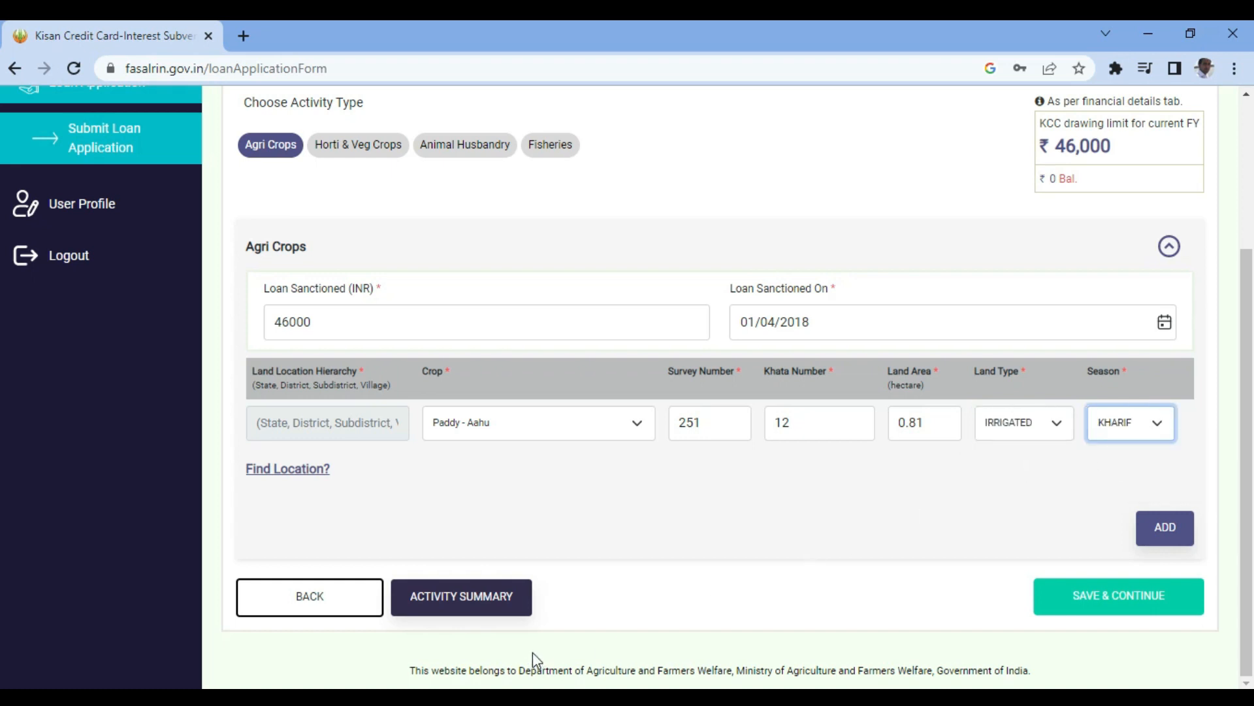
- Add a second crop row with Wheat, survey 251, khata 12, area 0.81
click(1168, 529)
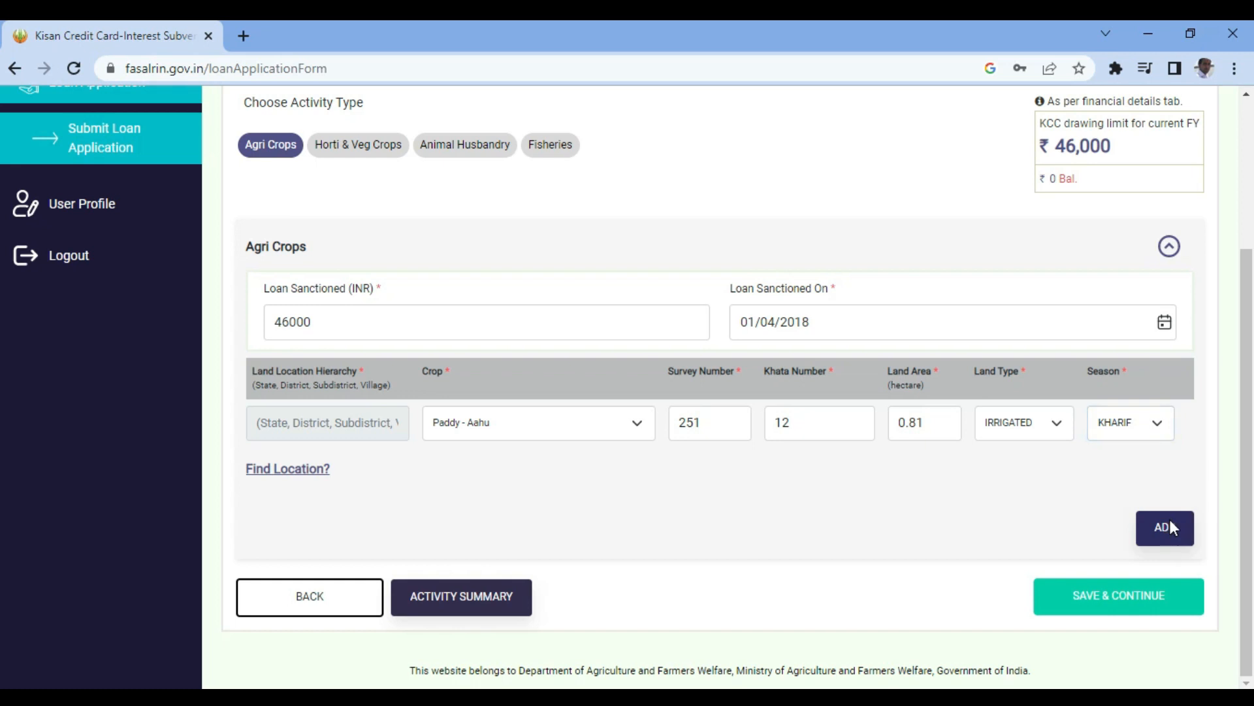
scroll(334, 400, down, 1)
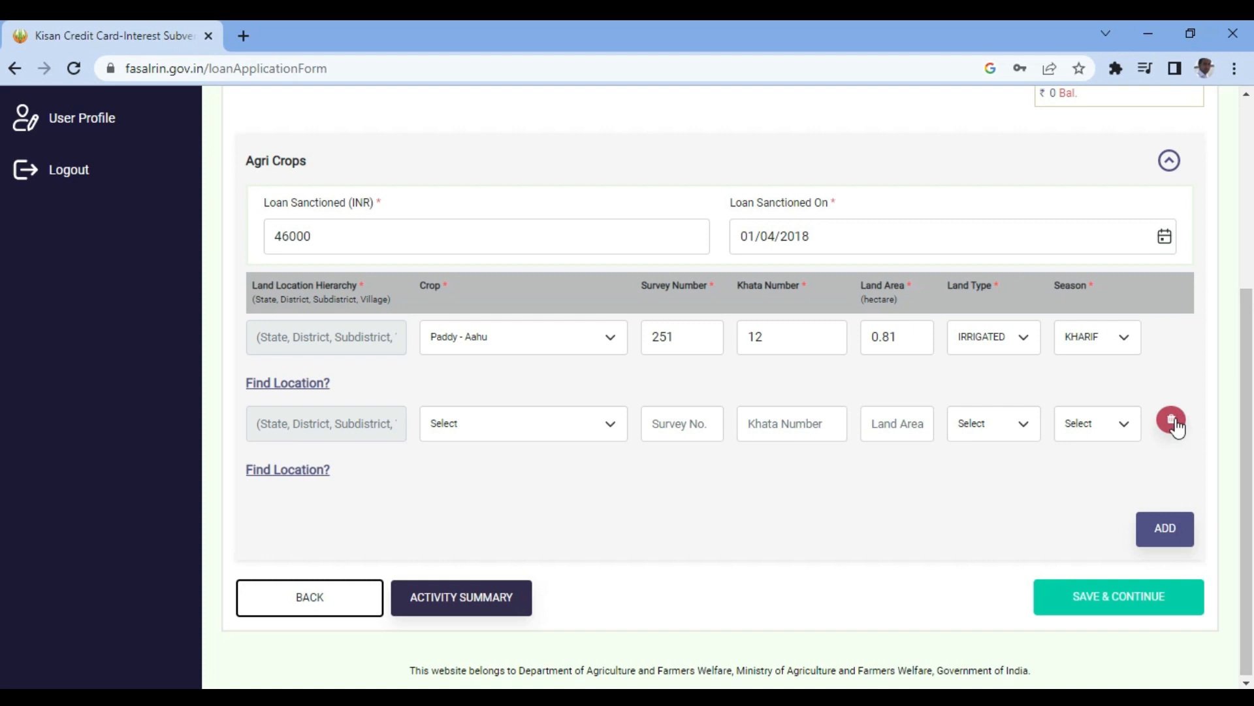
click(482, 432)
key(w)
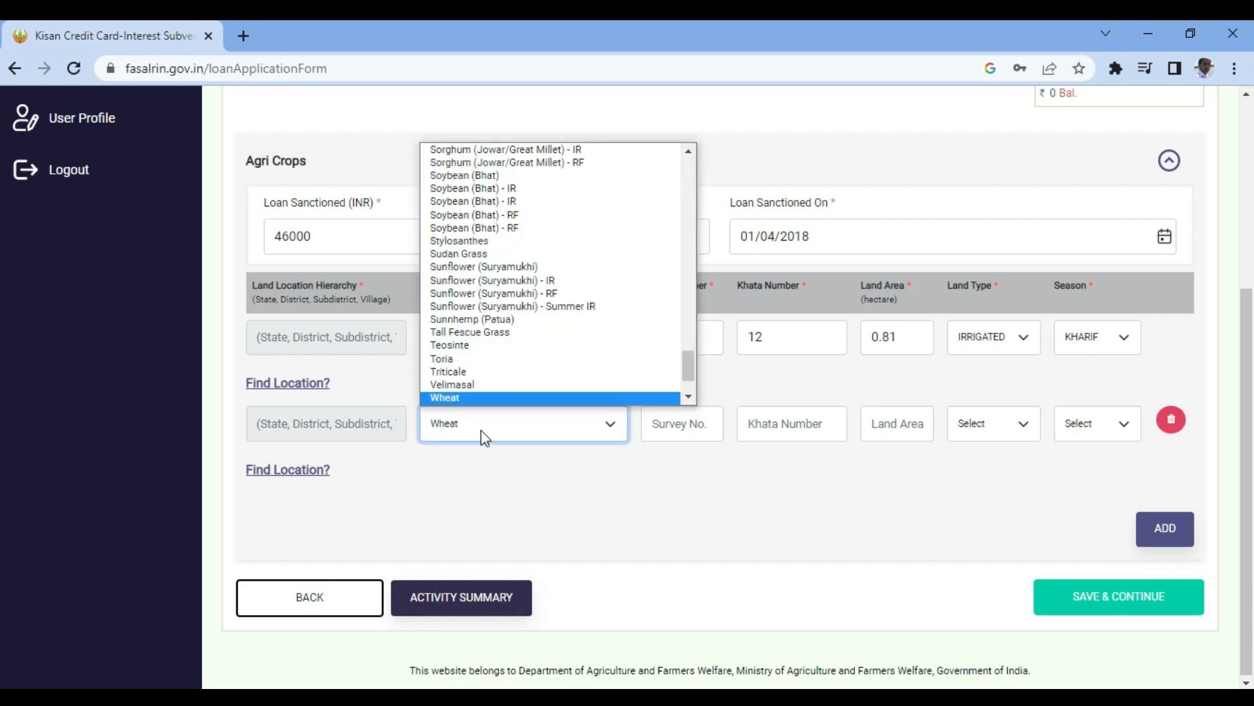
click(471, 399)
click(680, 429)
text(251)
key(Tab)
text(12)
key(Tab)
text(0.81)
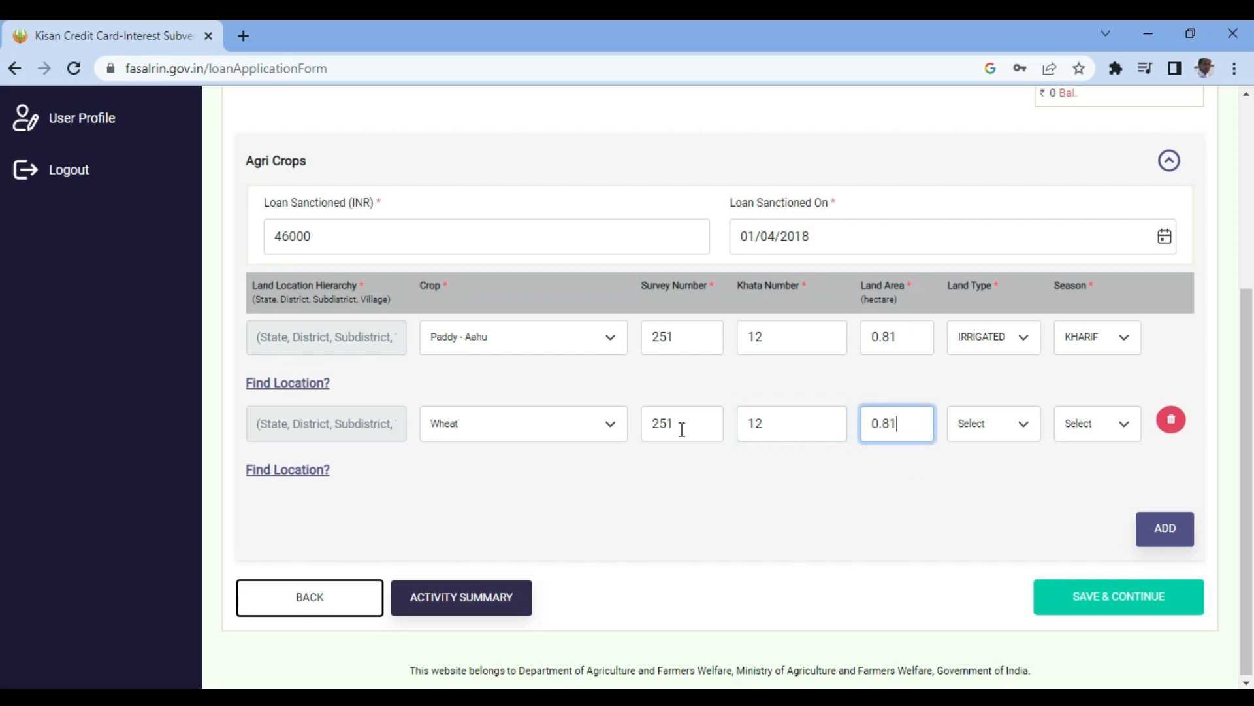
- Set the Wheat row's land type to IRRIGATED and season to RABI
key(Tab)
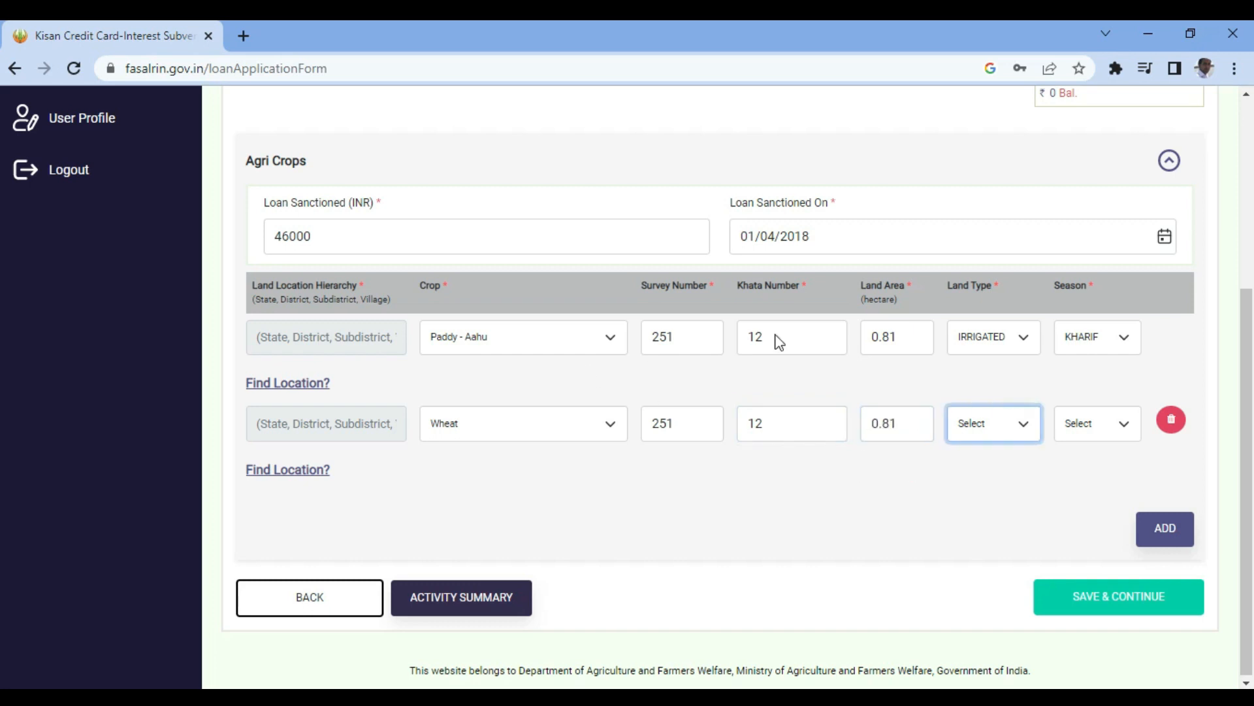
click(1010, 430)
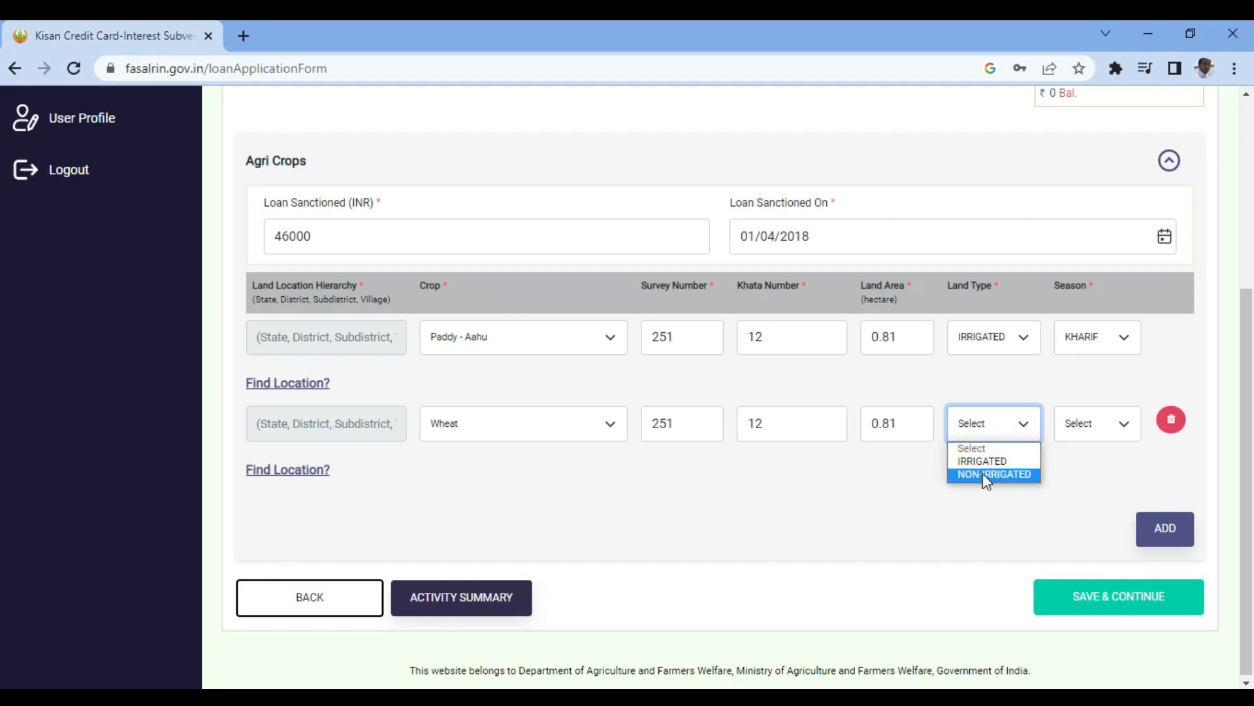
click(985, 457)
click(1102, 426)
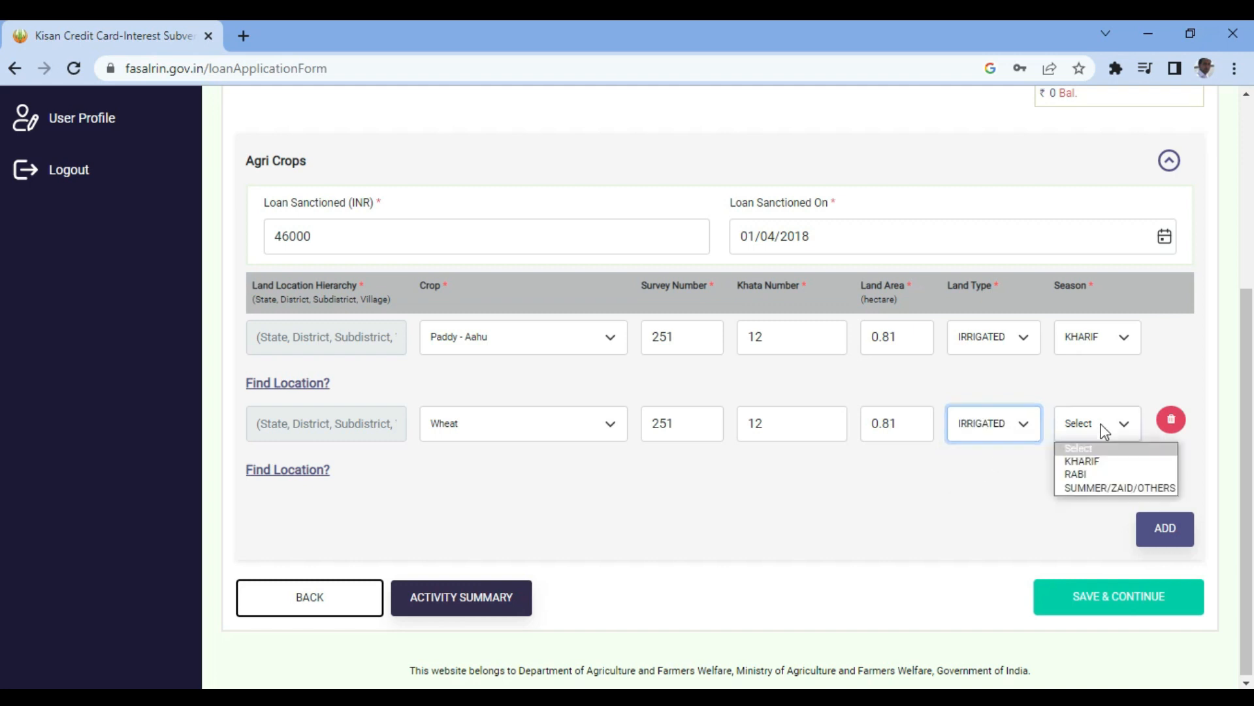
click(1088, 475)
click(1091, 482)
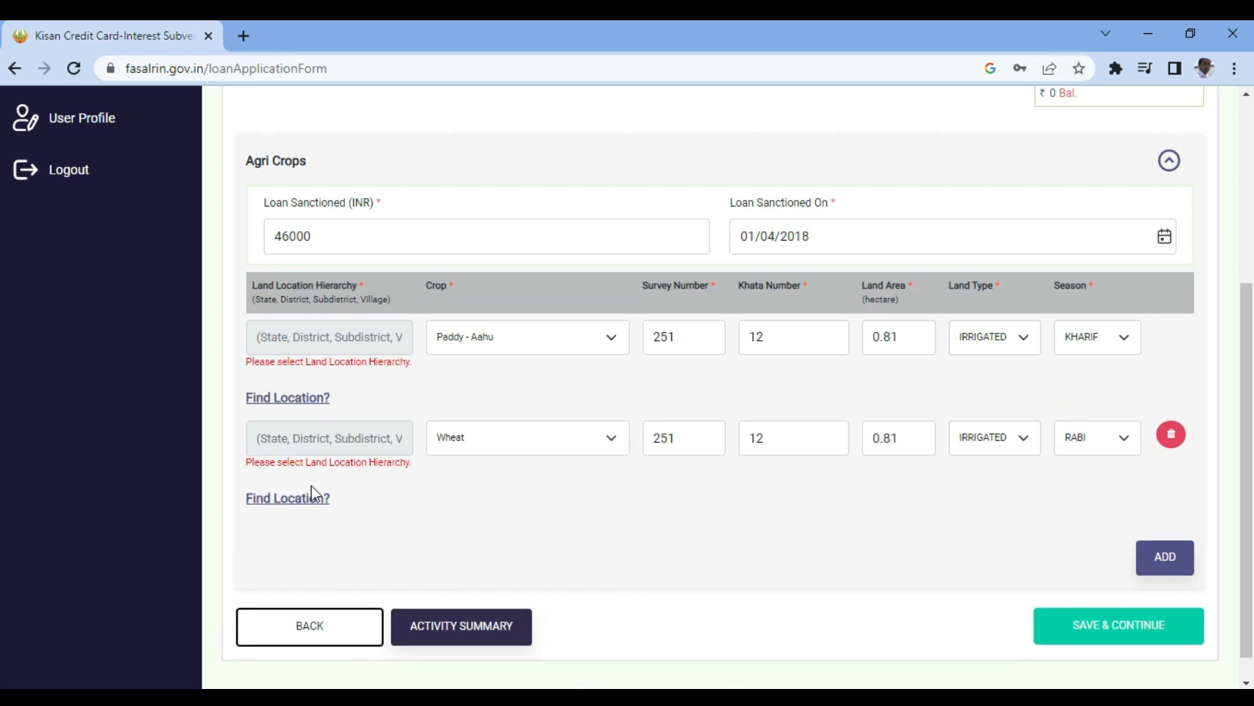
- Set the paddy row's land location to block Bagha Purana, village Sekha Kalan (128)
click(285, 400)
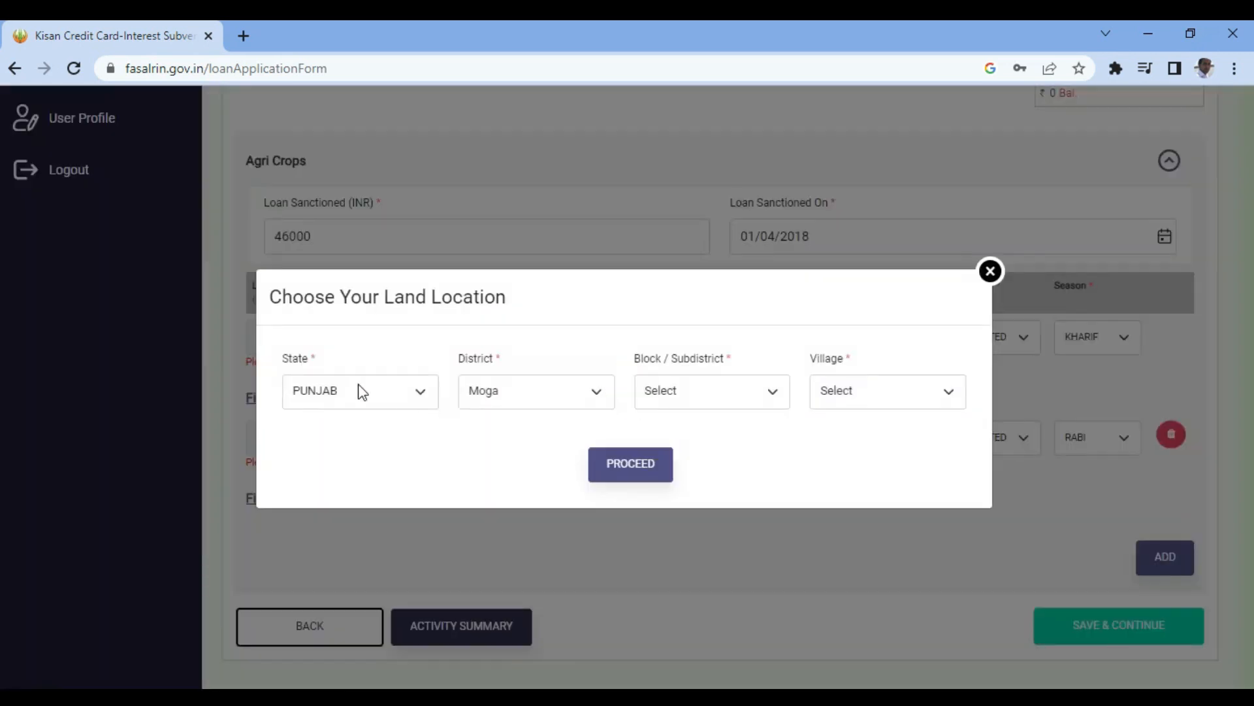
click(700, 400)
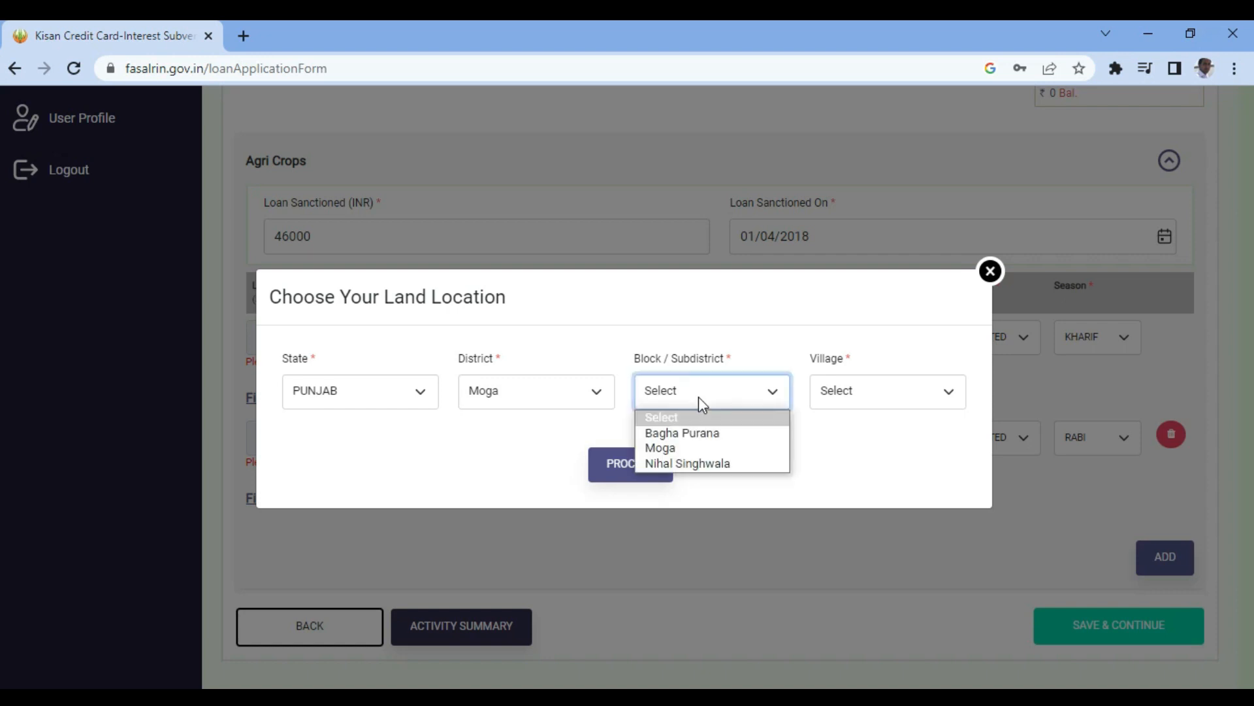
click(677, 434)
click(876, 391)
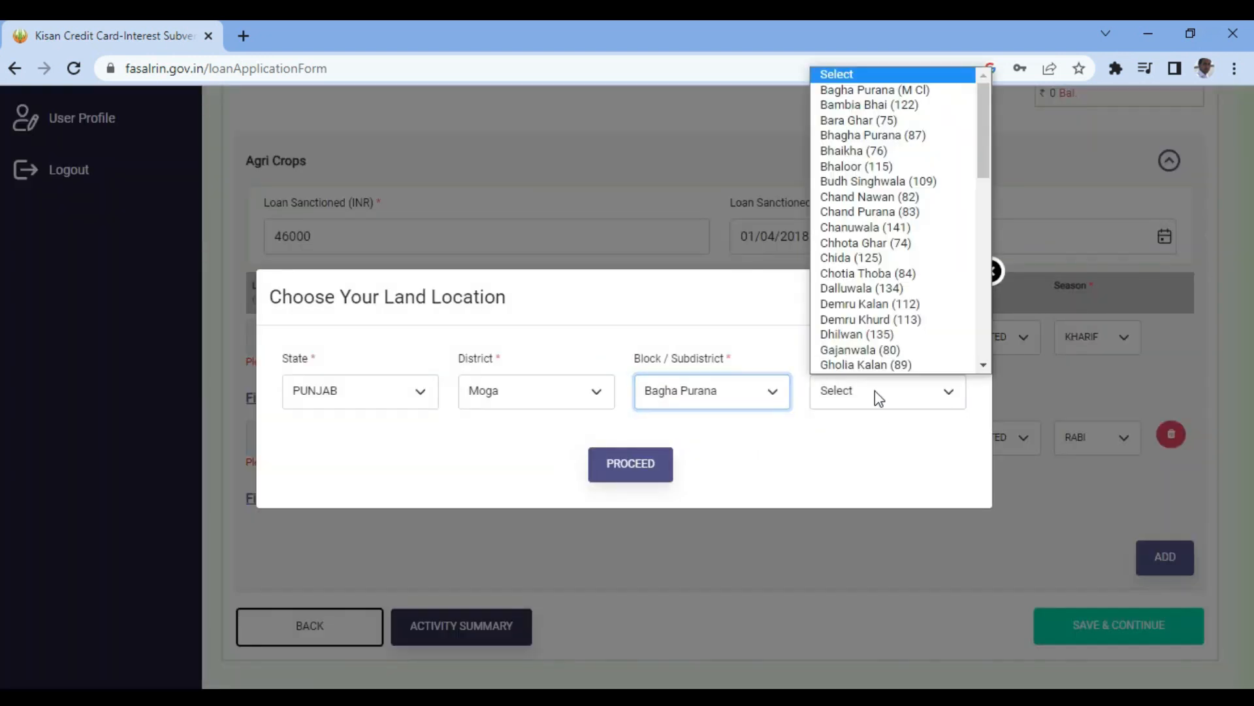
scroll(902, 287, down, 9)
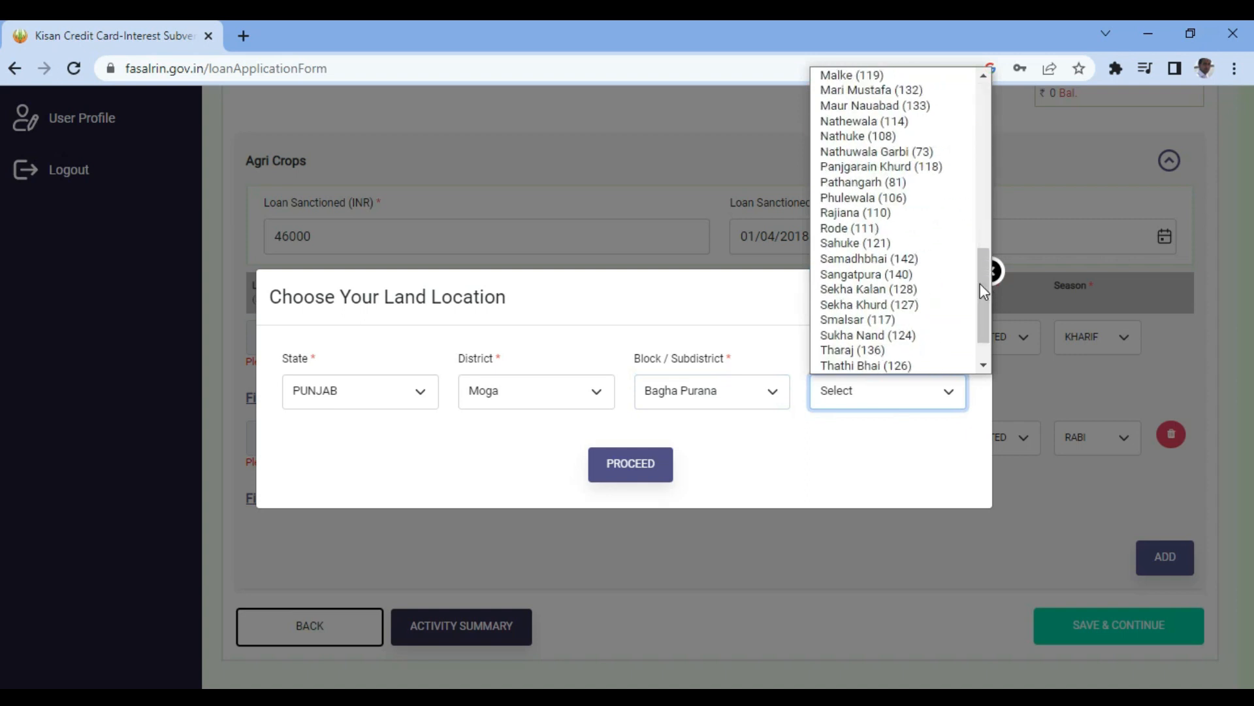
click(908, 292)
click(624, 479)
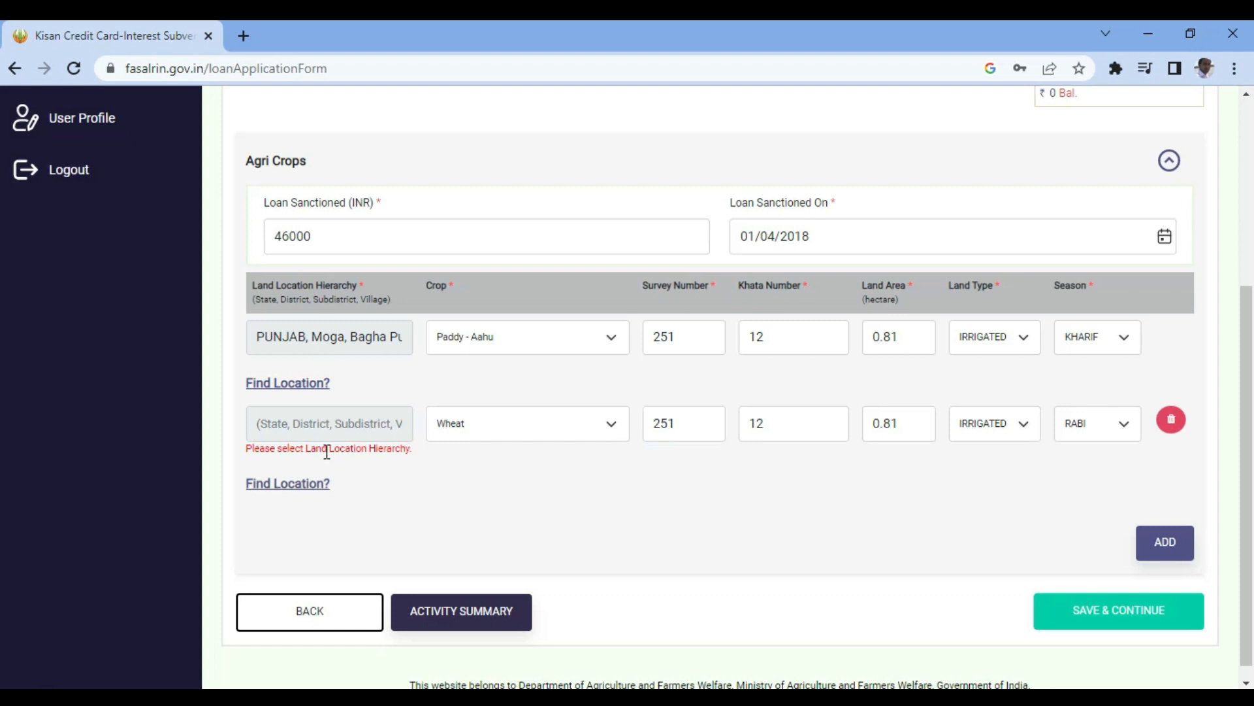
- Set the Wheat row's land location to block Bagha Purana, village Sekha Kalan (128)
click(302, 487)
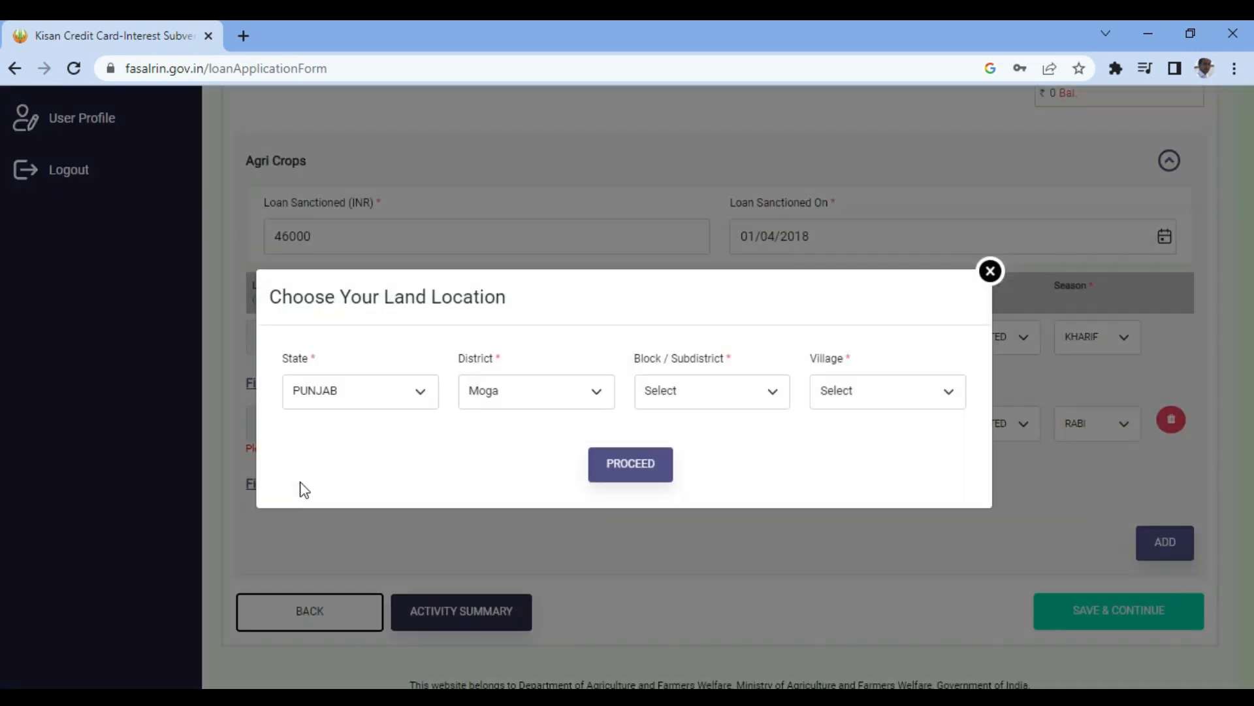
click(723, 398)
click(706, 432)
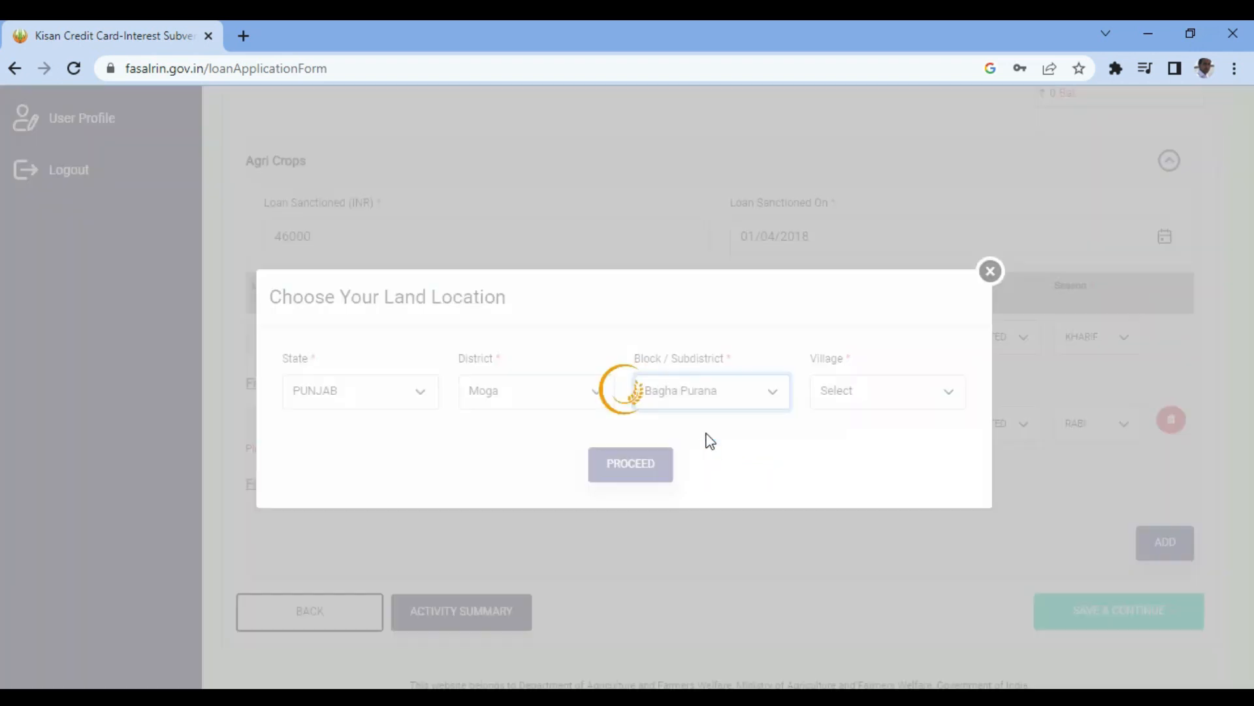
click(846, 400)
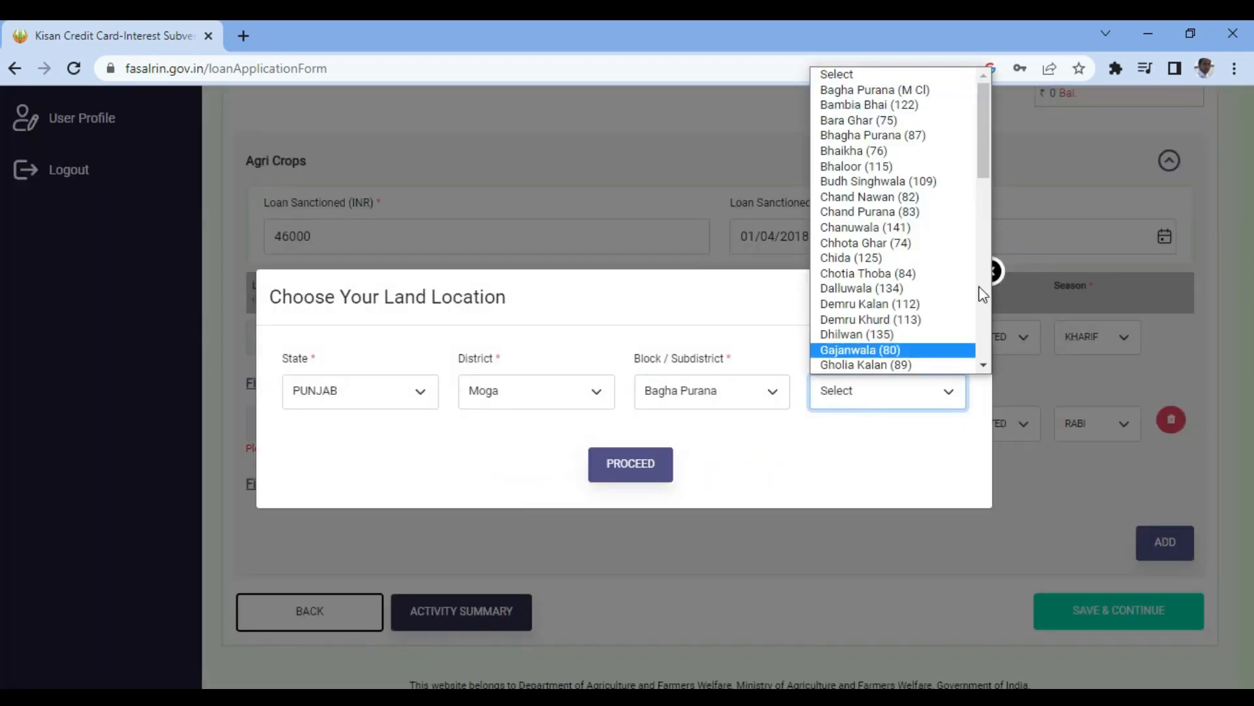
scroll(982, 297, down, 4)
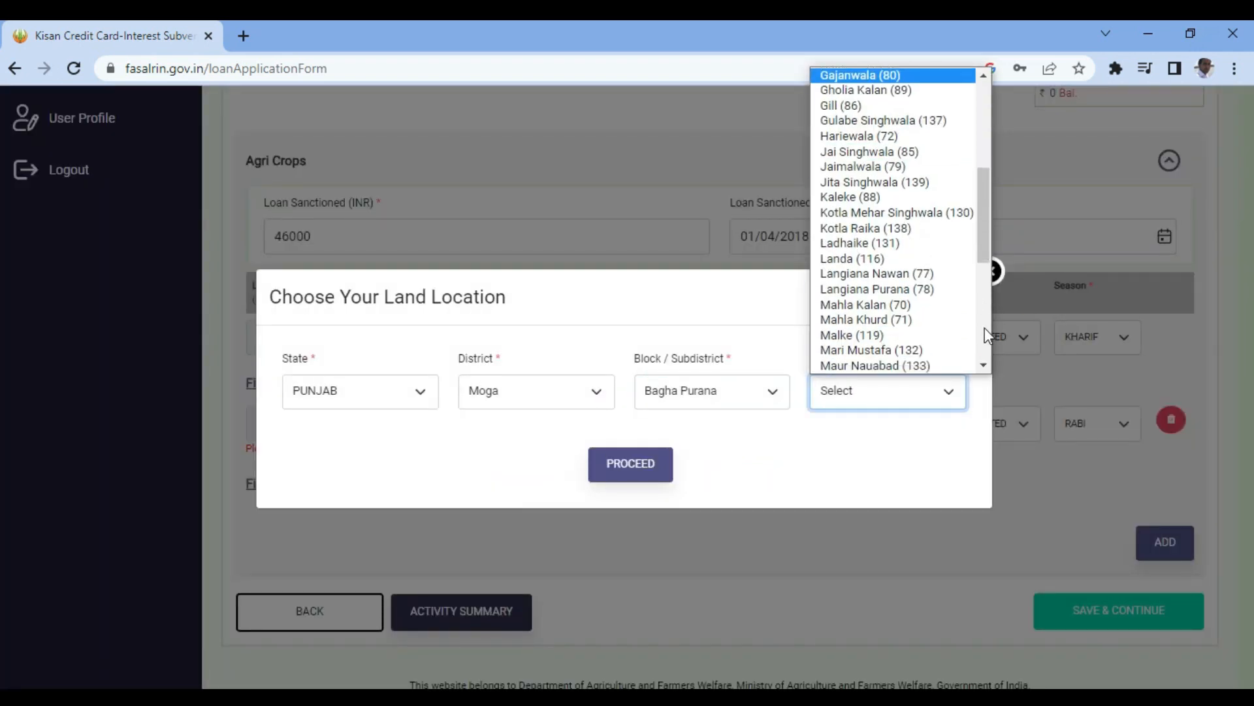
scroll(985, 327, down, 4)
click(893, 289)
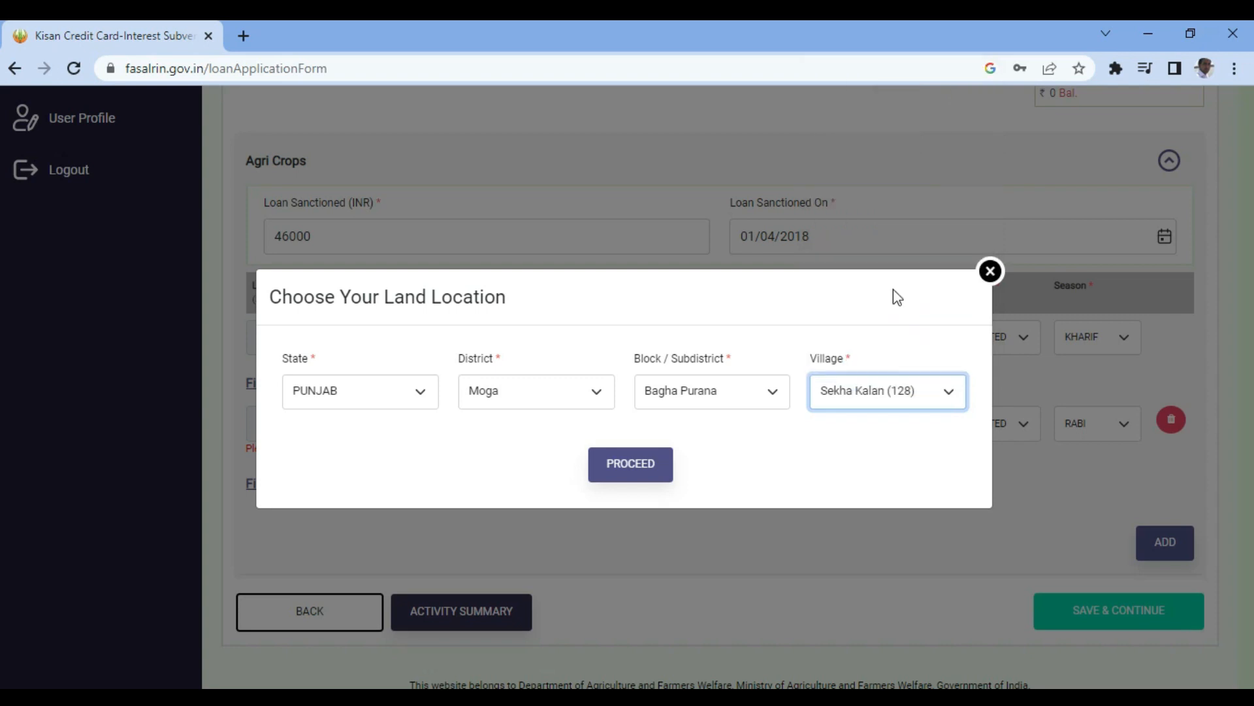
click(638, 469)
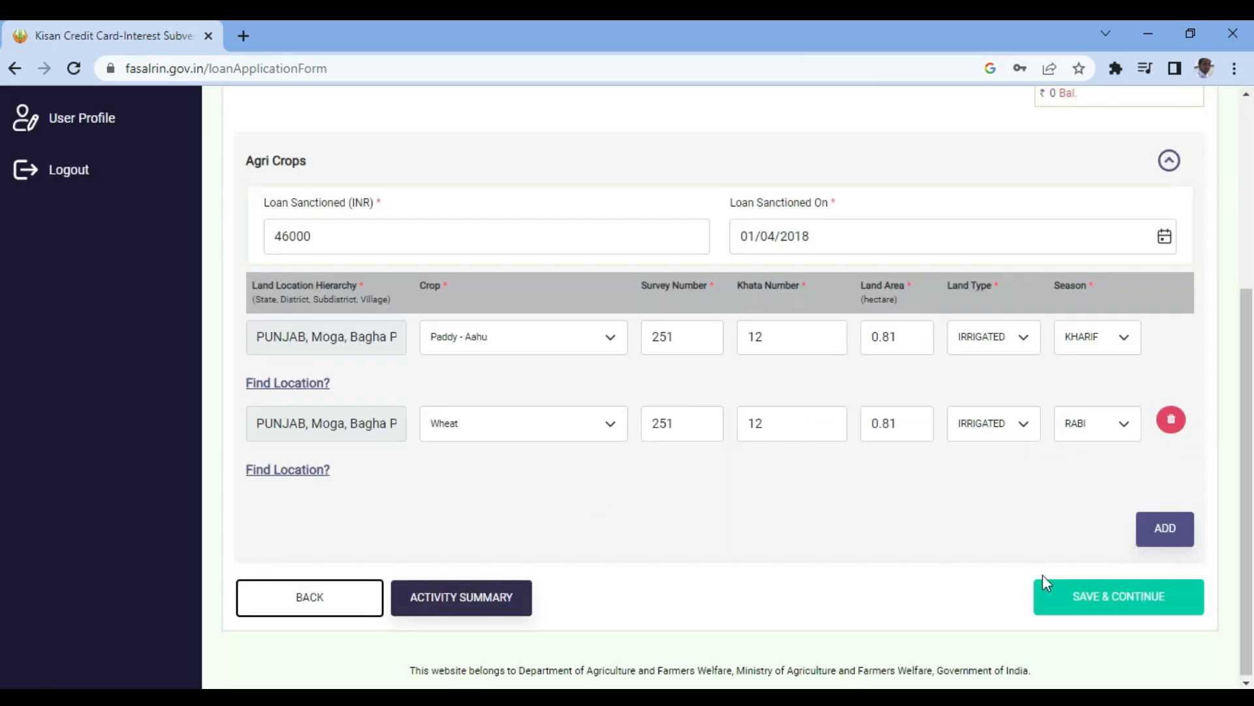
- Save the activity details, preview the application with a ₹0 current-FY term loan, and confirm submission
click(1065, 596)
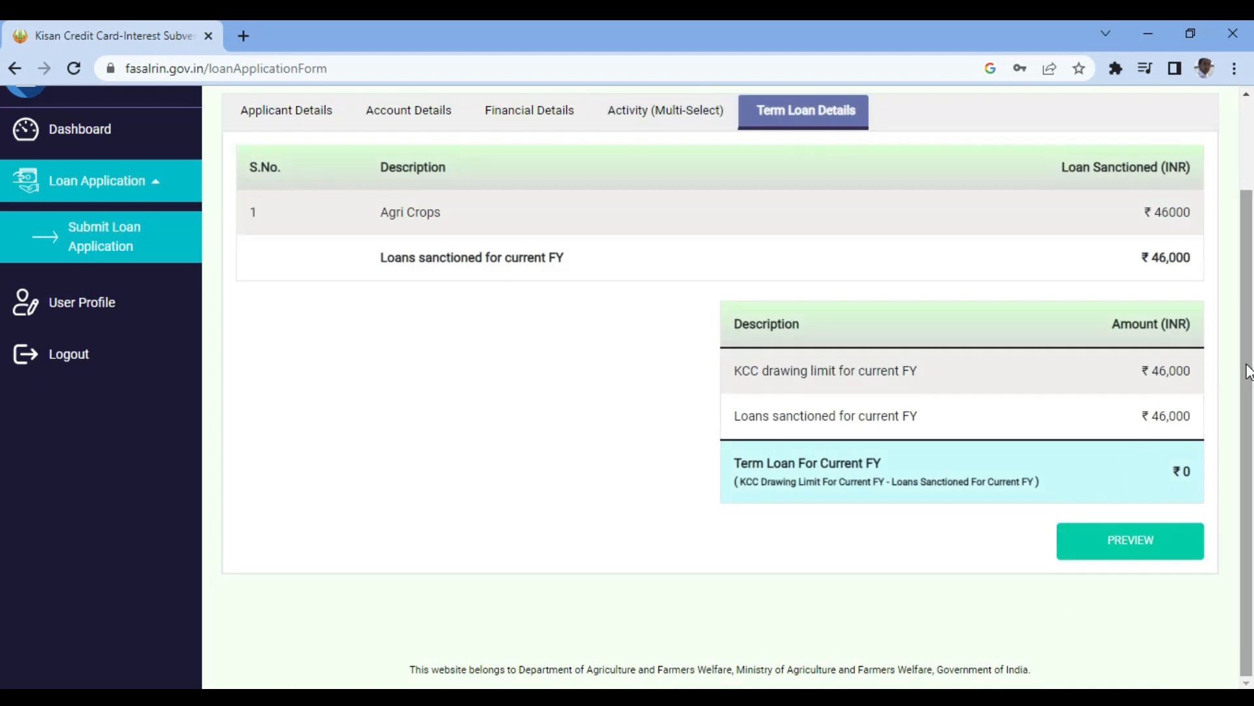
click(1111, 537)
click(1093, 609)
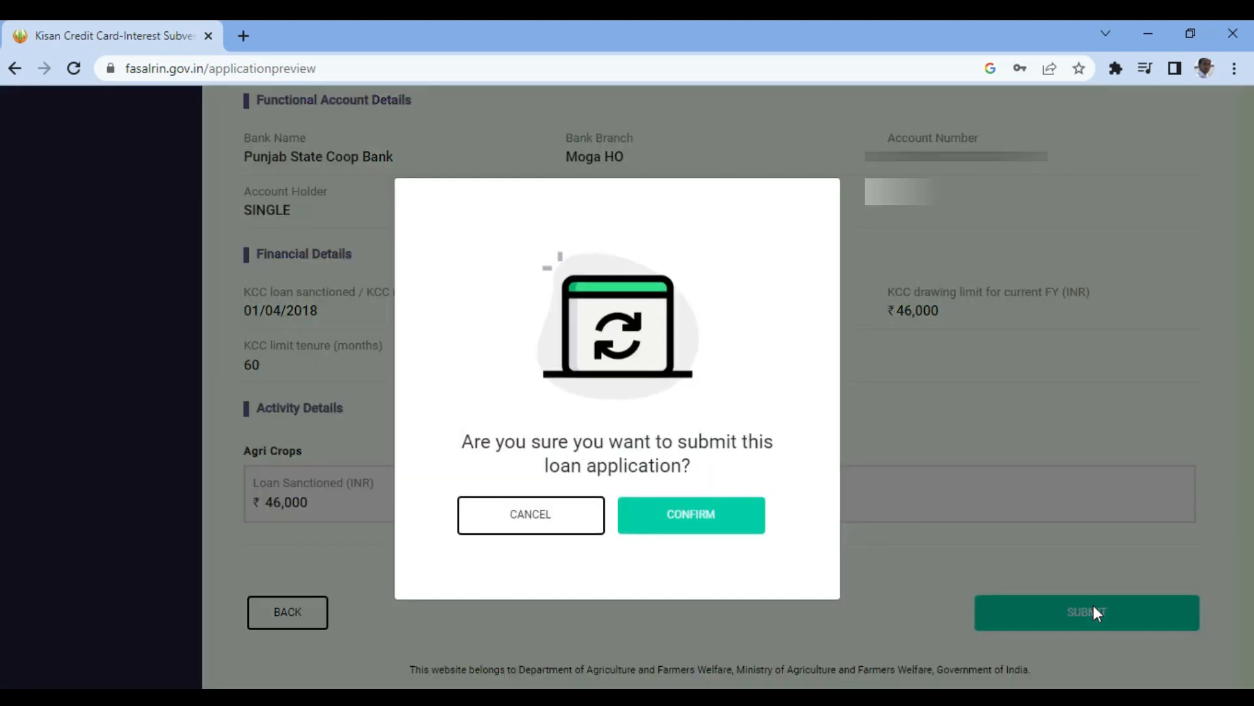
click(694, 516)
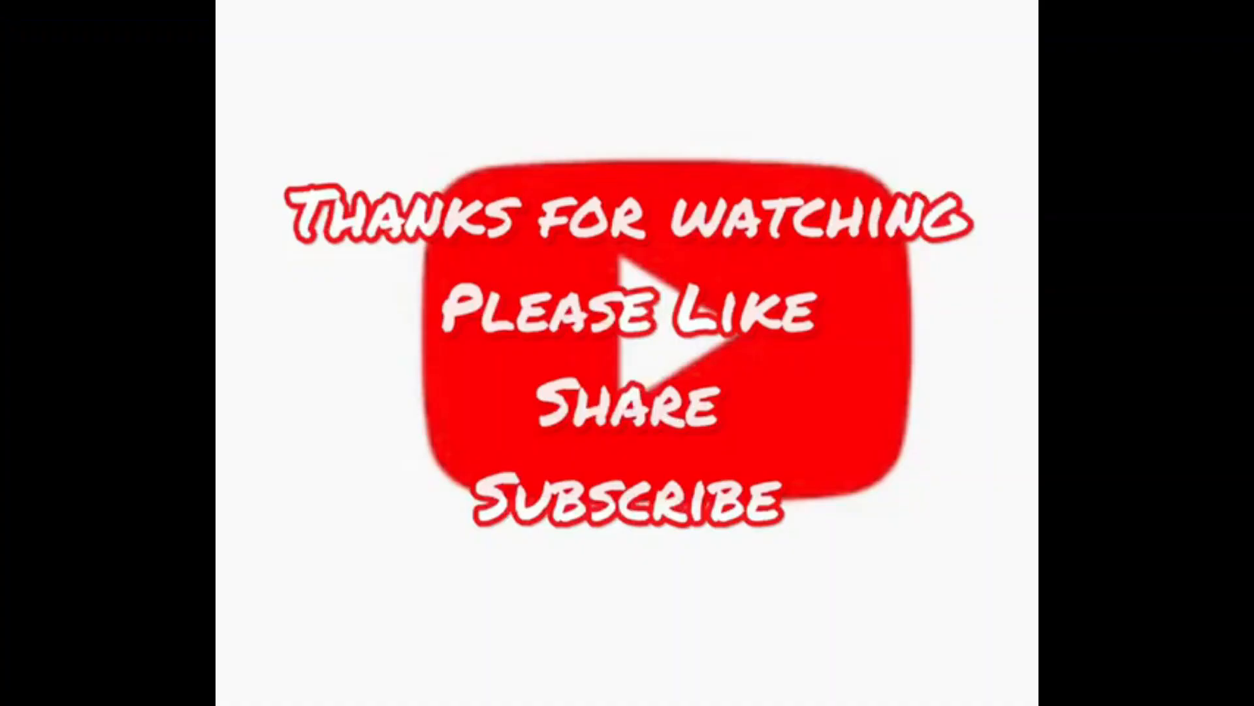